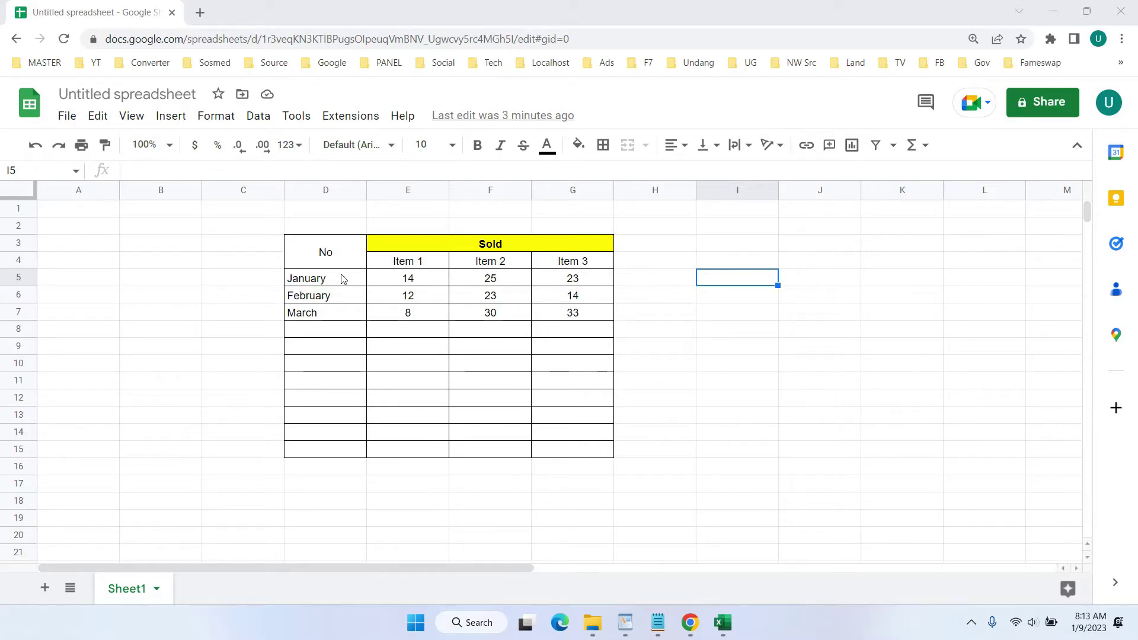
Point out the January–March month names and the Item 1–3 headers in the sales table
left_click_drag(341, 279, 338, 309)
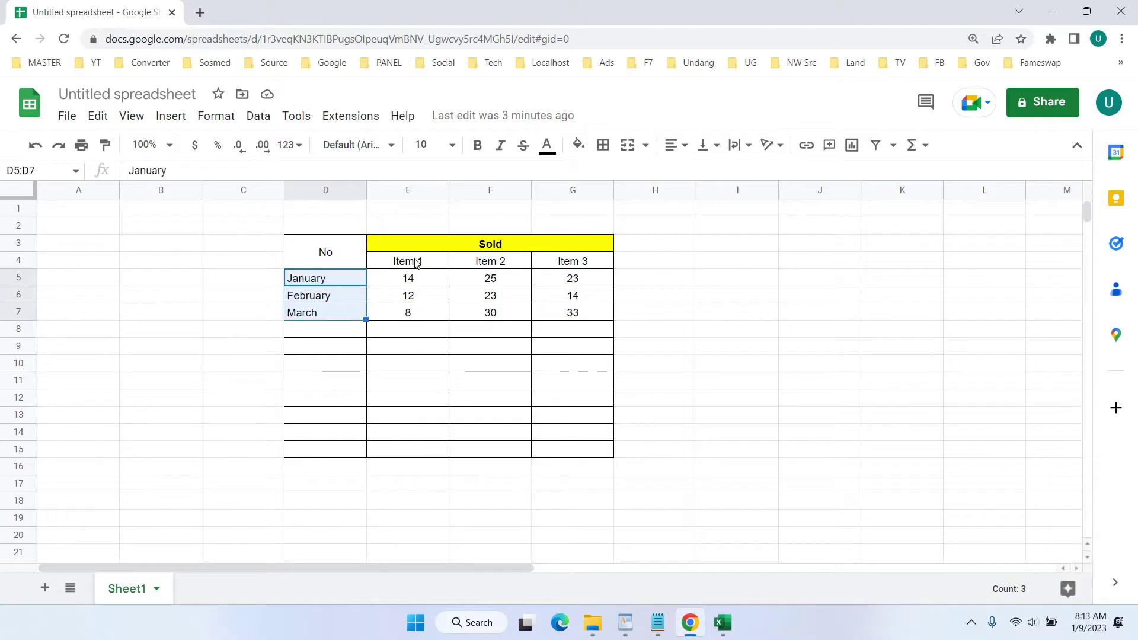
left_click_drag(417, 261, 582, 261)
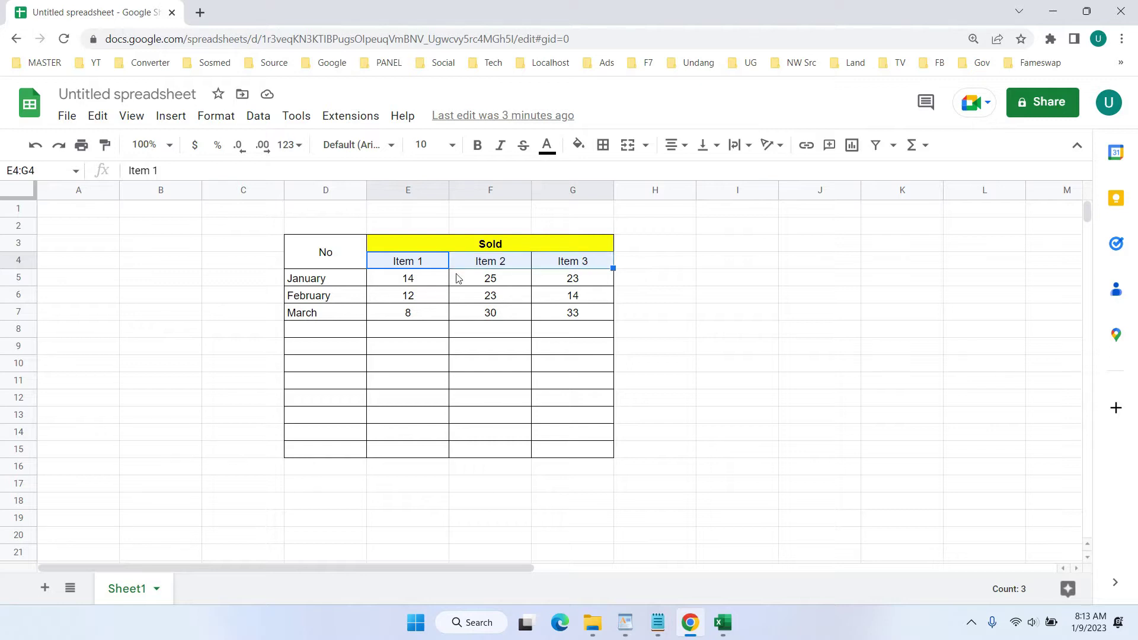
left_click_drag(339, 283, 338, 311)
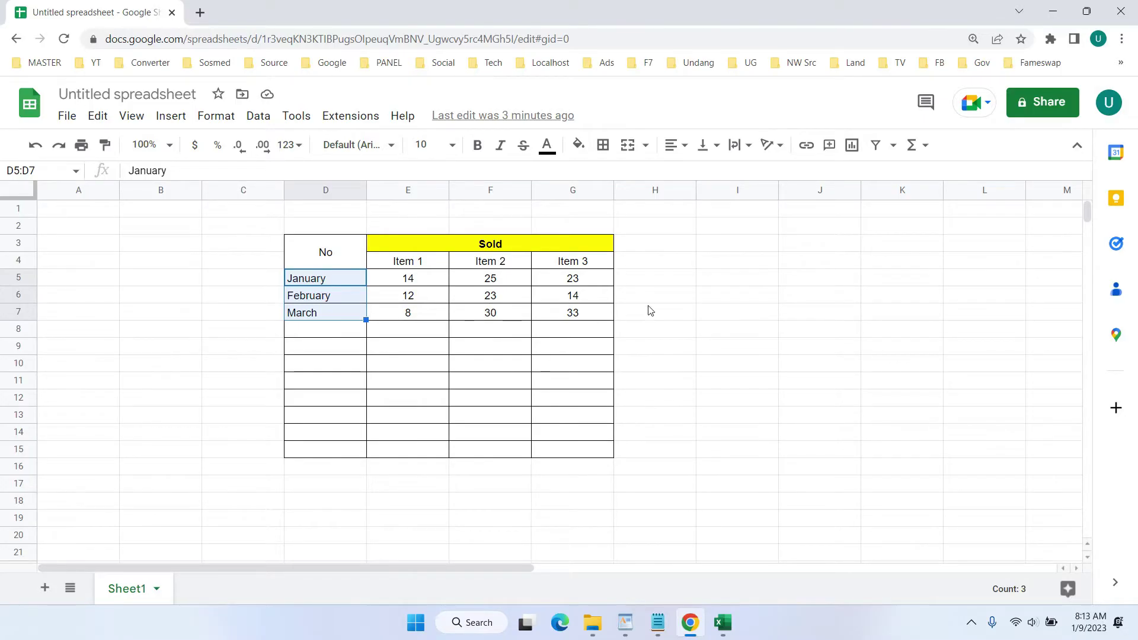
Insert a blank chart, shrink it, and place it below the table under Item 2 and Item 3
left_click(669, 261)
left_click(742, 246)
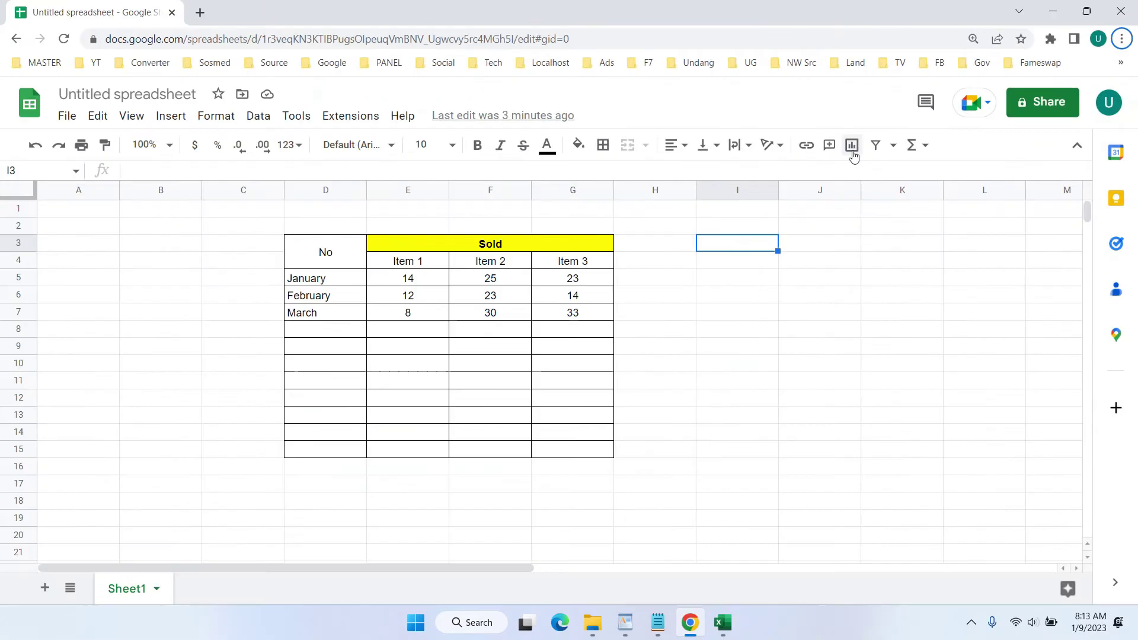
left_click(852, 148)
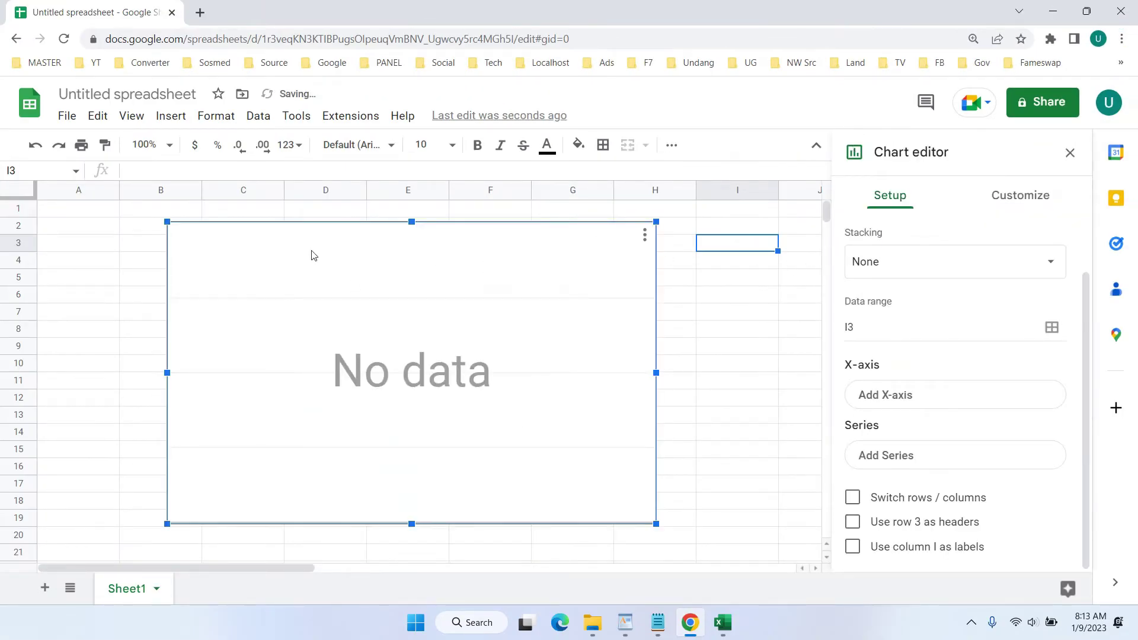
left_click_drag(167, 222, 379, 350)
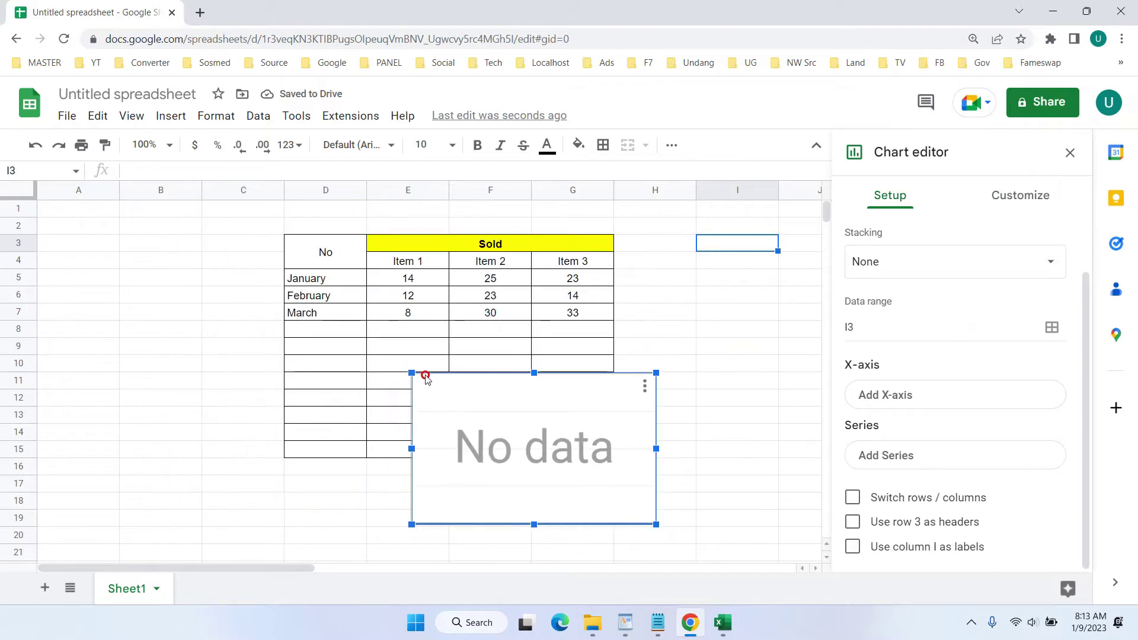
mouse_move(515, 379)
left_mouse_down()
mouse_move(621, 374)
mouse_move(610, 368)
left_mouse_up()
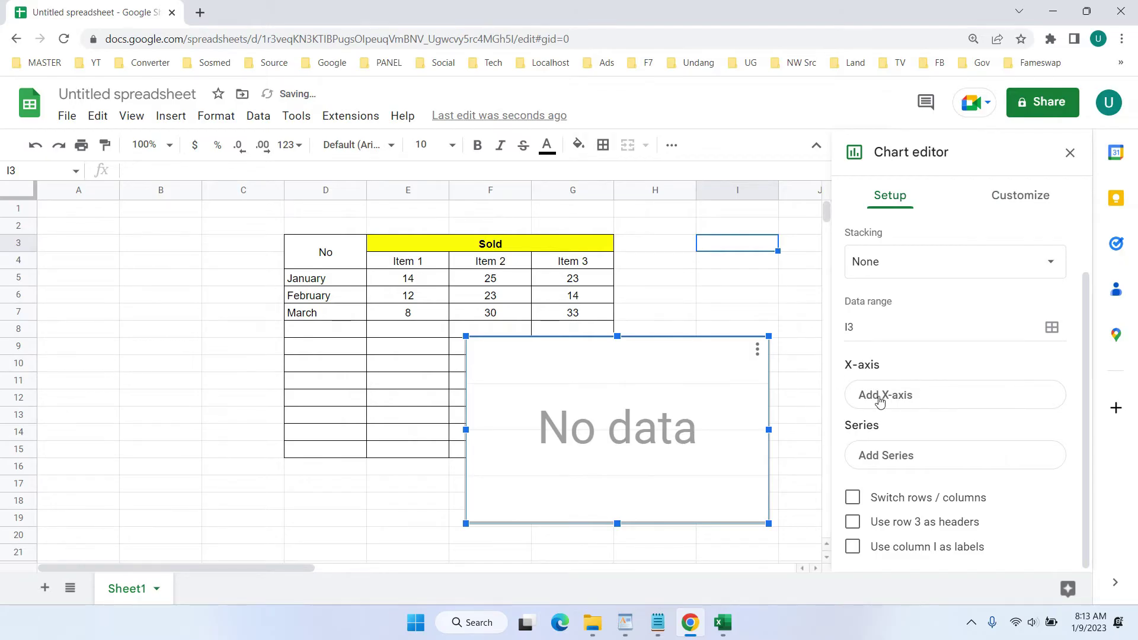
Add an X-axis using the month names January–March from range D5:D7
left_click(951, 400)
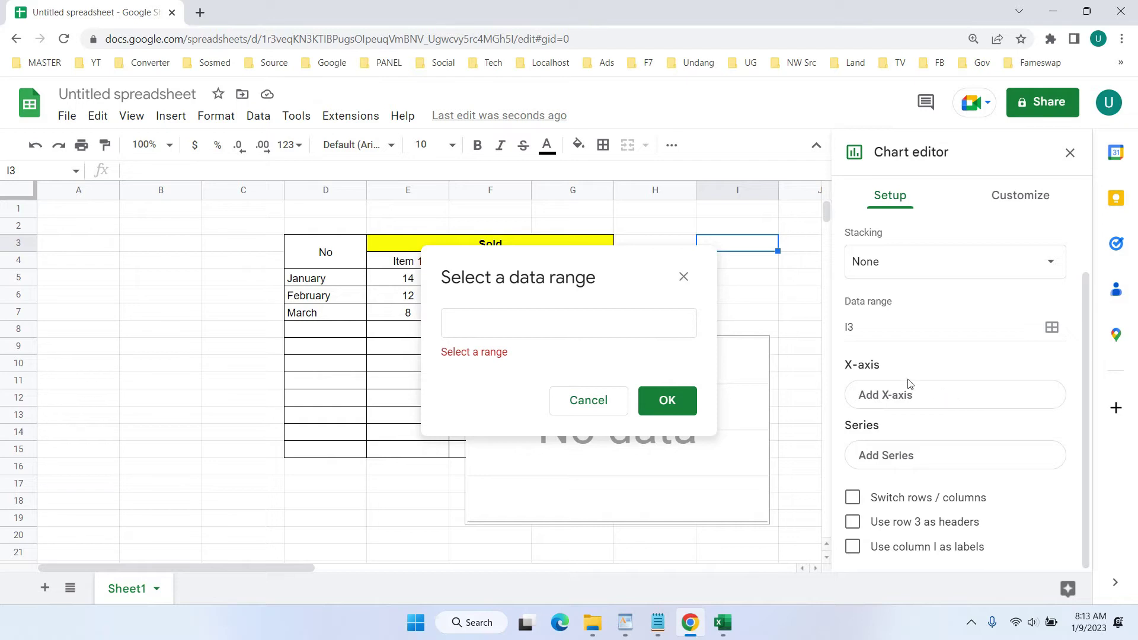
left_click_drag(511, 264, 806, 301)
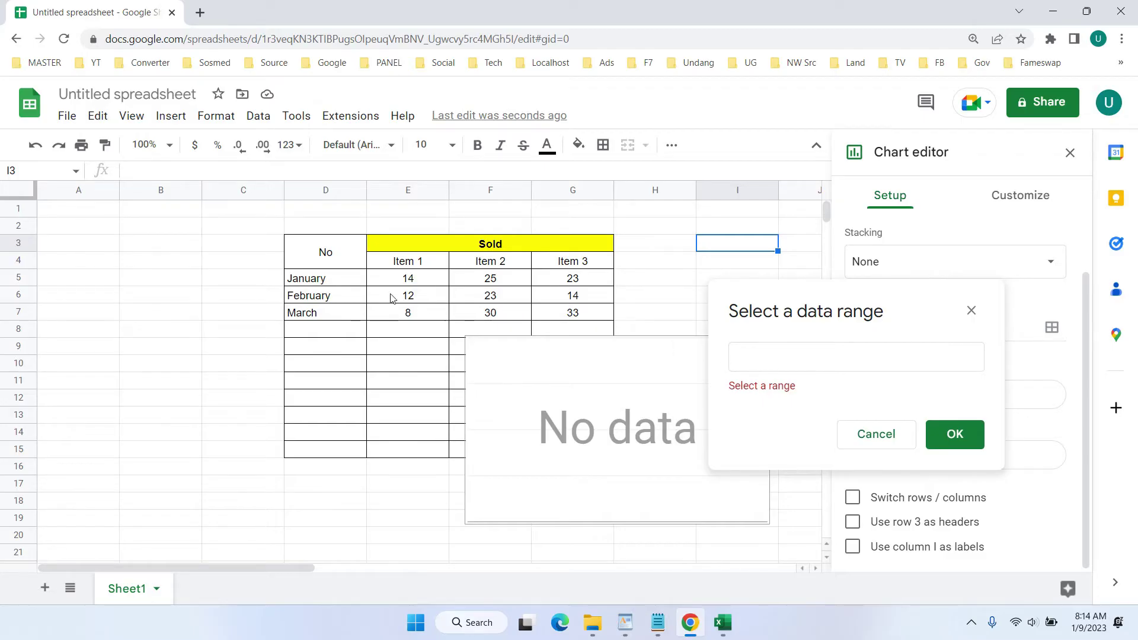
left_click_drag(309, 279, 311, 315)
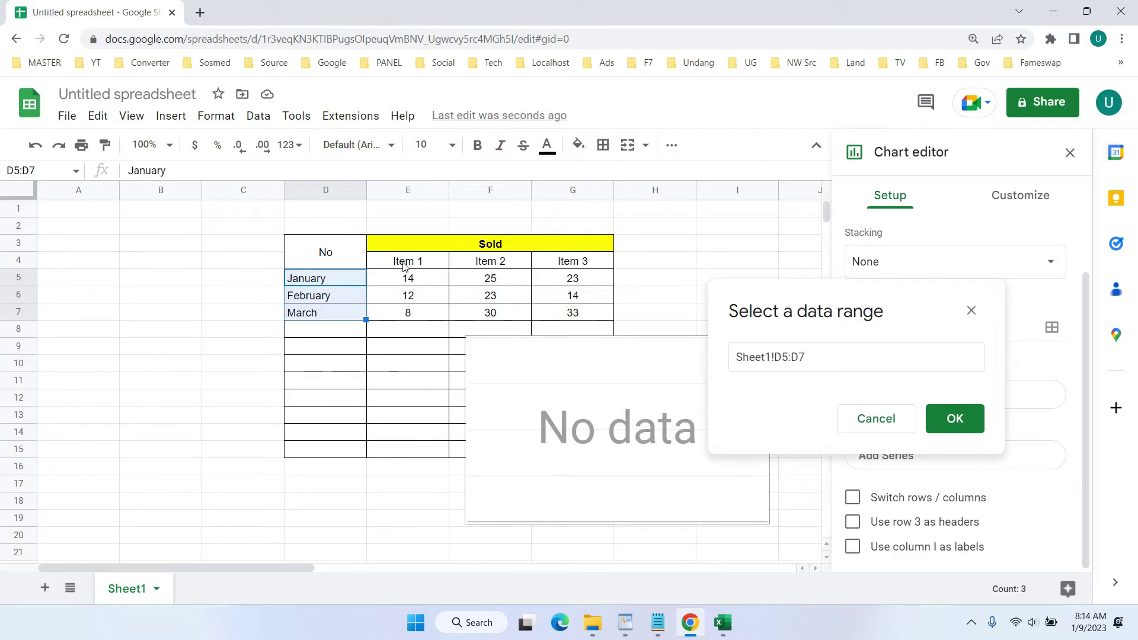
mouse_move(377, 264)
left_mouse_down()
mouse_move(662, 264)
mouse_move(638, 259)
left_mouse_up()
left_click(338, 283)
left_click_drag(339, 283, 330, 318)
left_click(330, 314)
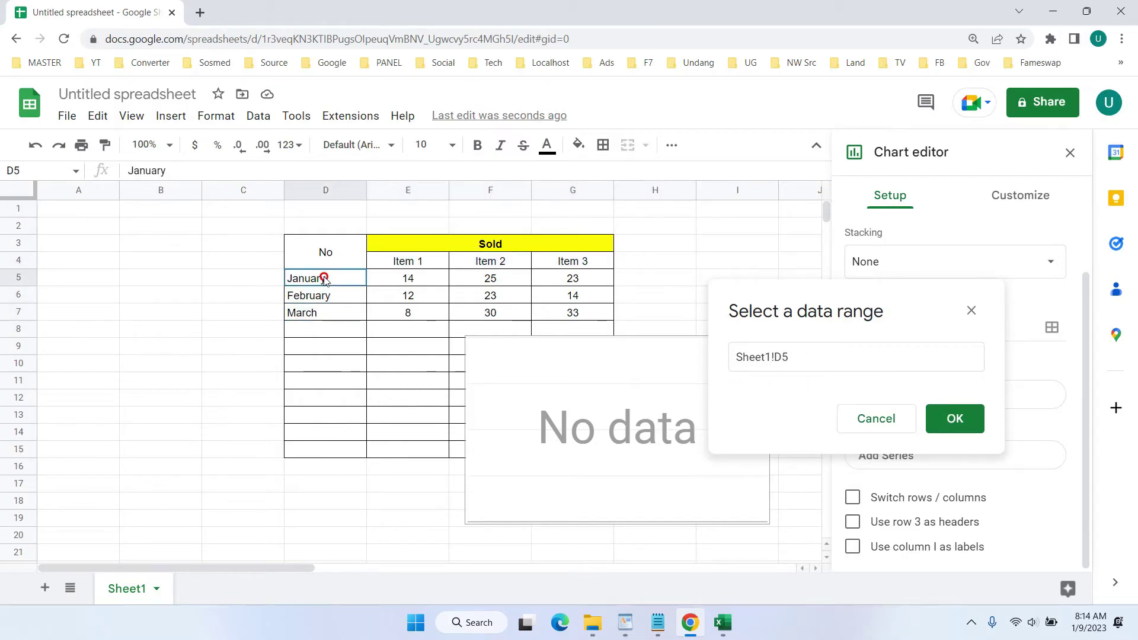
left_click(951, 424)
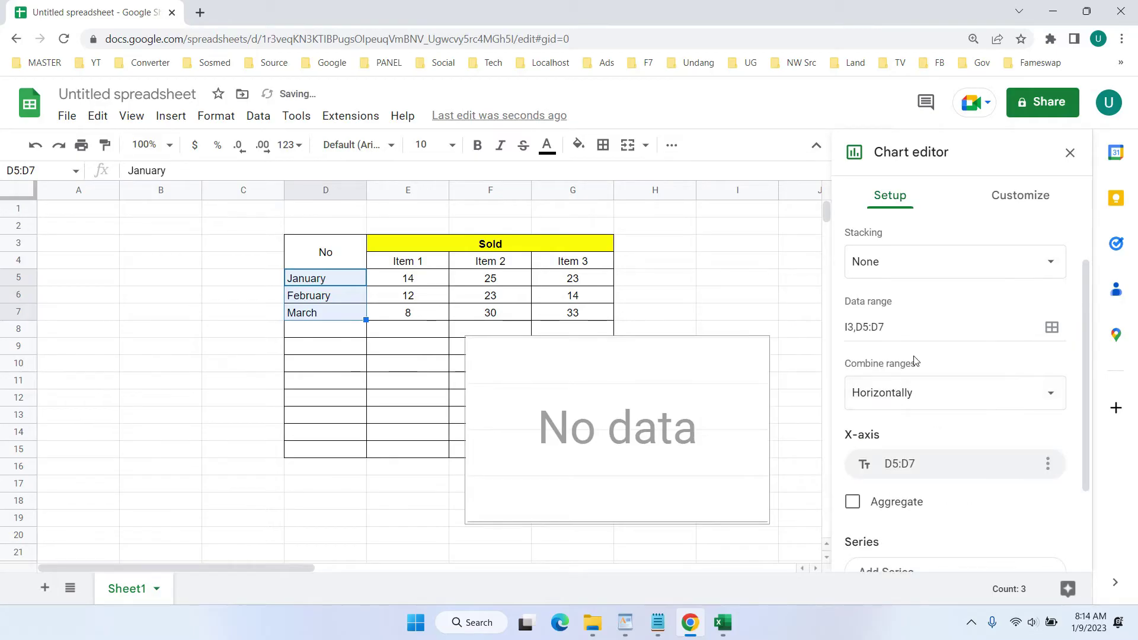
Add Item 1's sales in E5:E7 as the first bar series
scroll(997, 407, "down", 2)
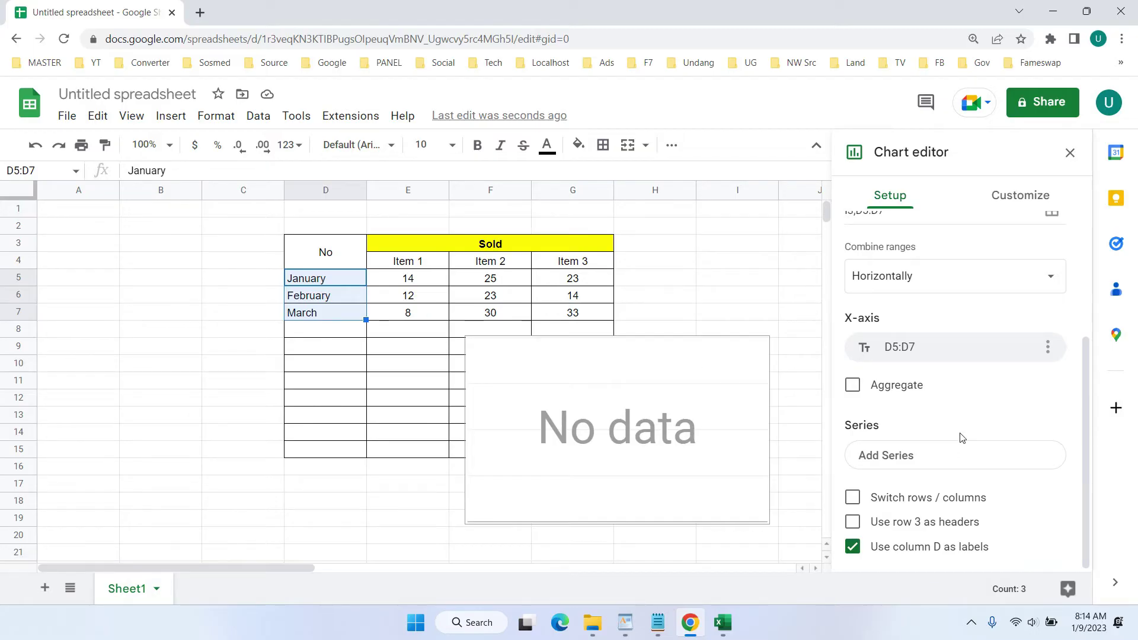
left_click(892, 464)
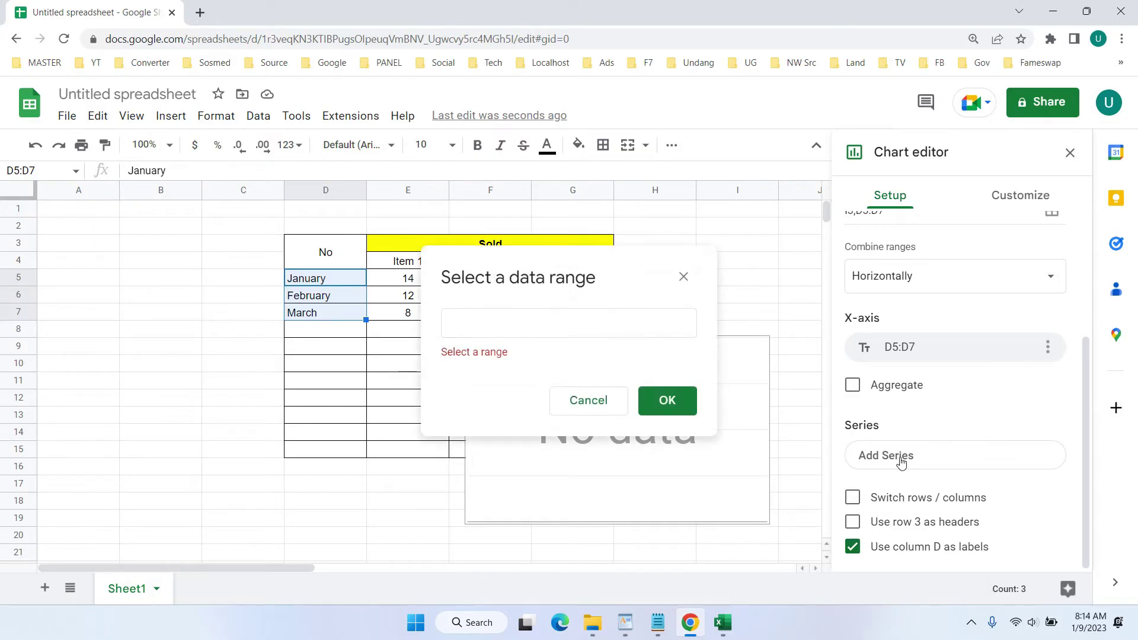
left_click_drag(519, 269, 829, 266)
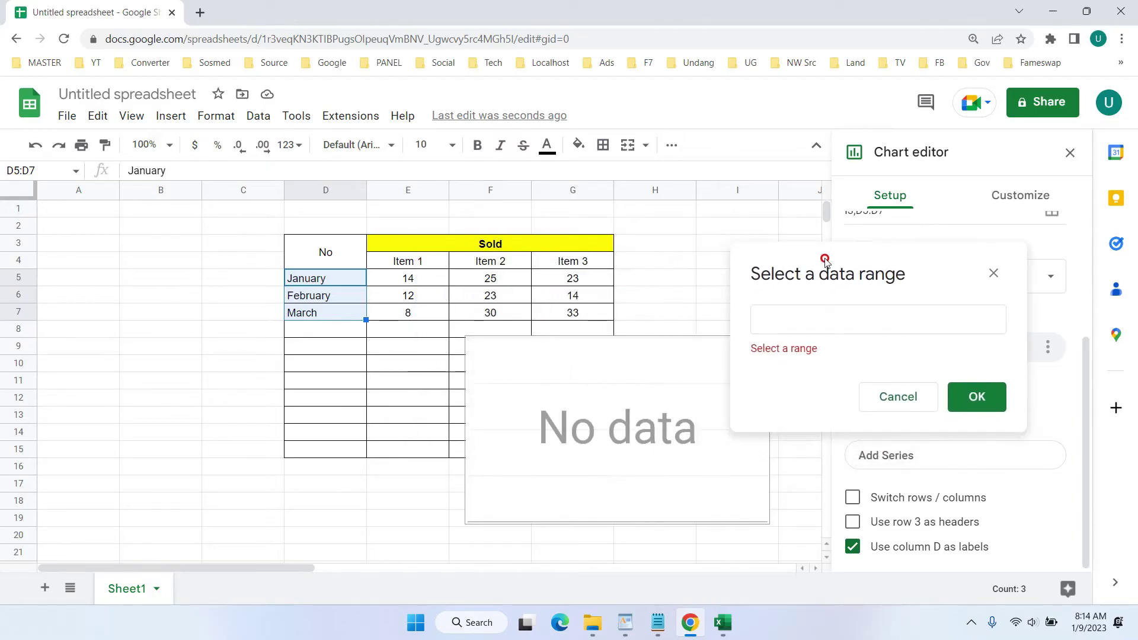
left_click(799, 316)
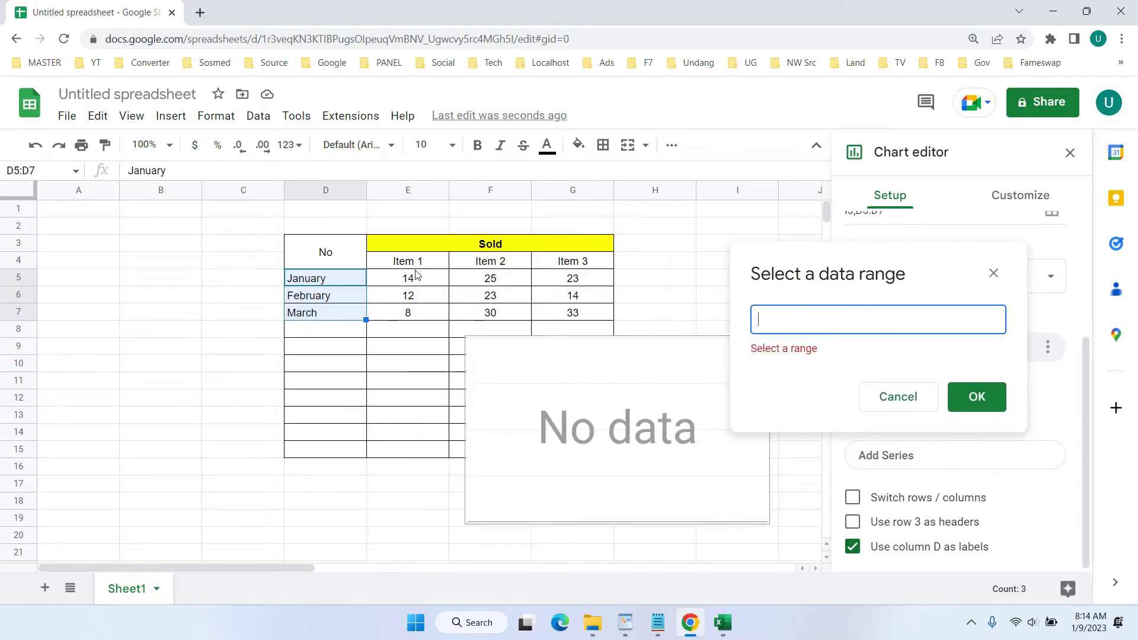
left_click_drag(415, 278, 409, 312)
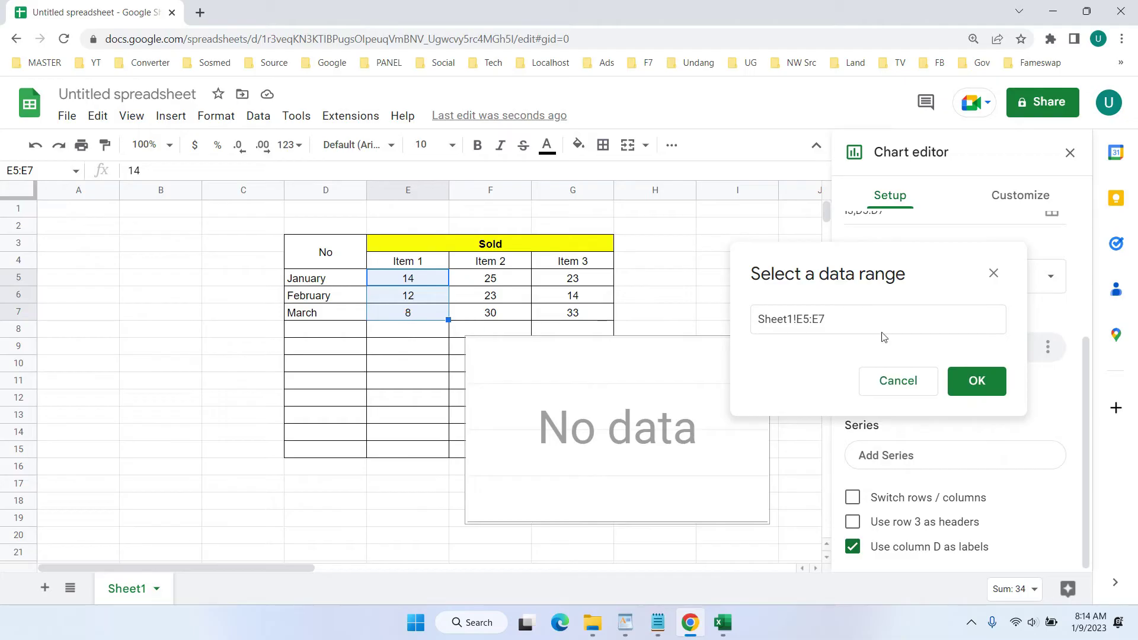
left_click(984, 381)
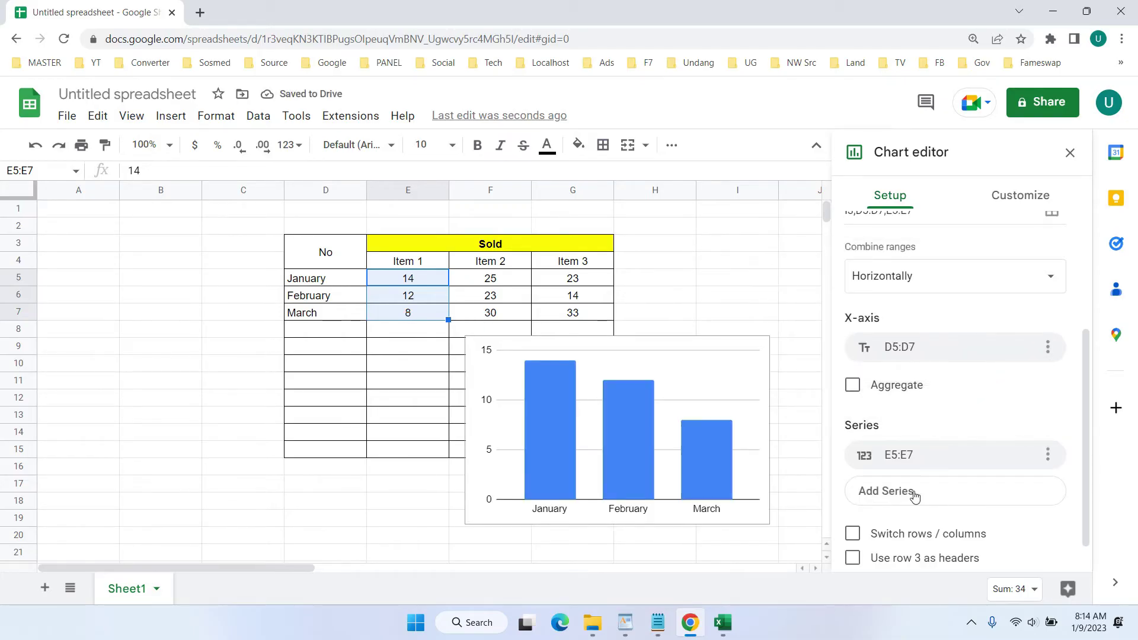
Add Item 2's sales in F5:F7 as a second bar series
left_click(937, 495)
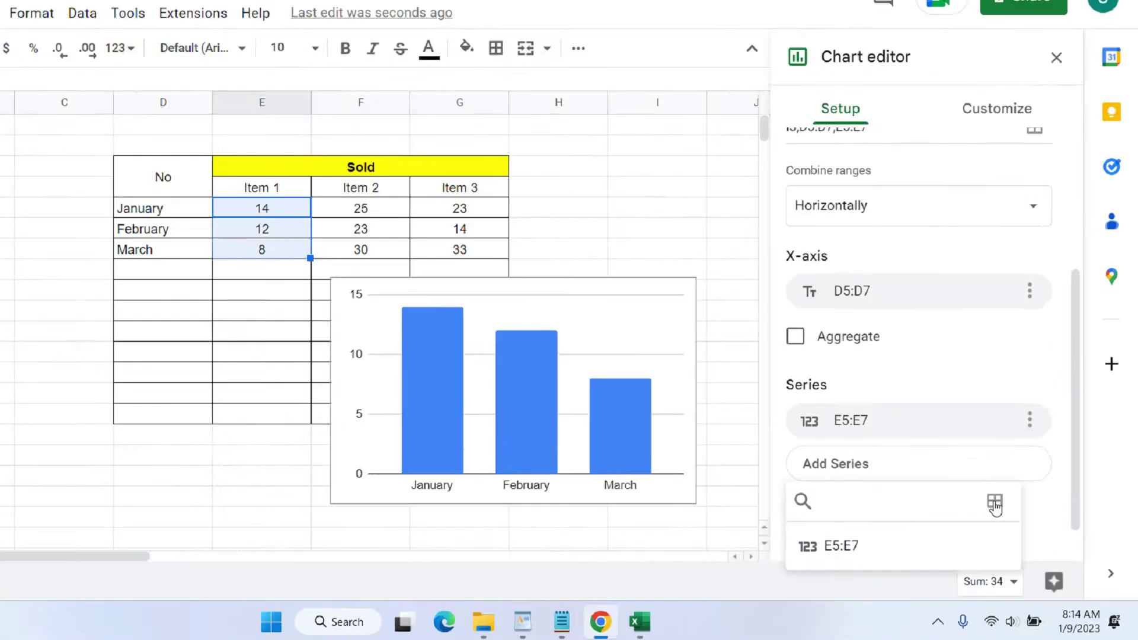
left_click(994, 504)
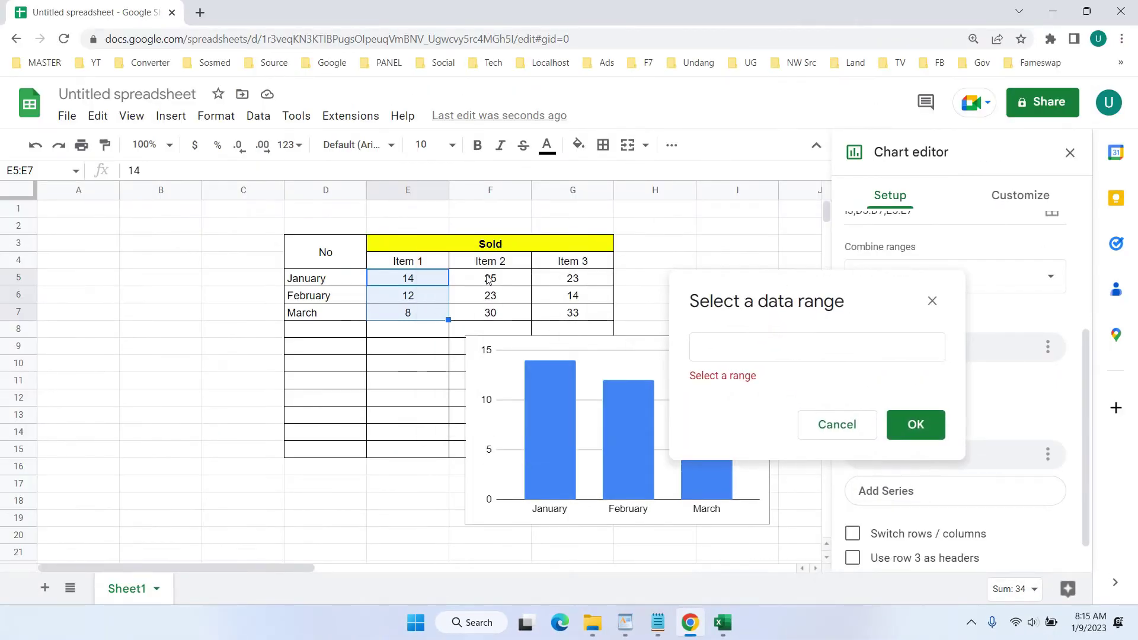
left_click_drag(488, 279, 490, 312)
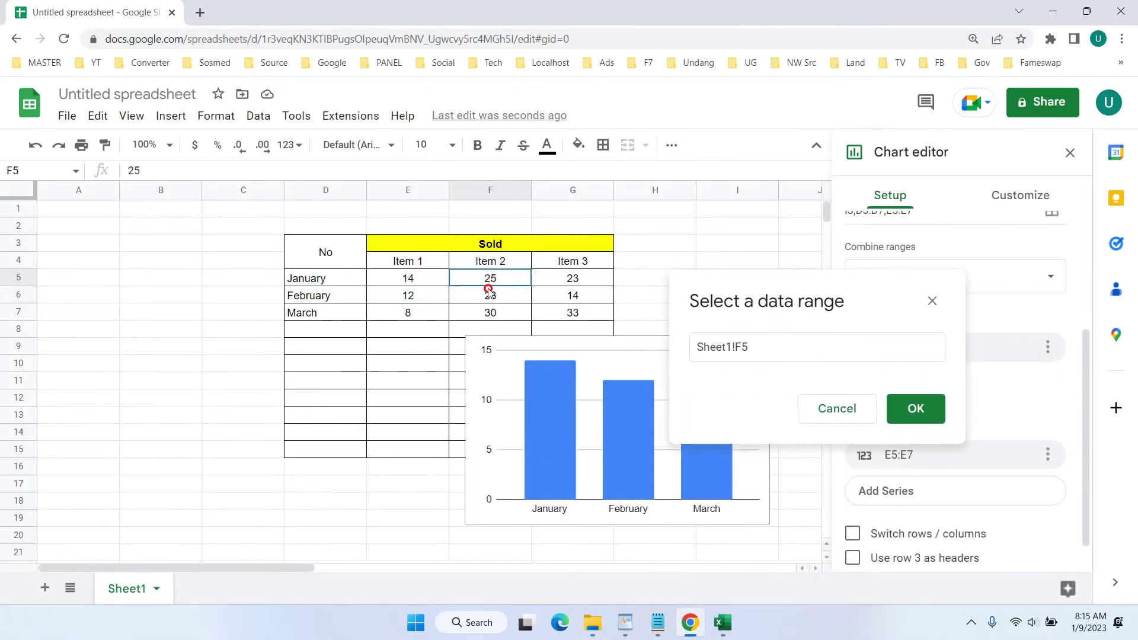
left_click(916, 408)
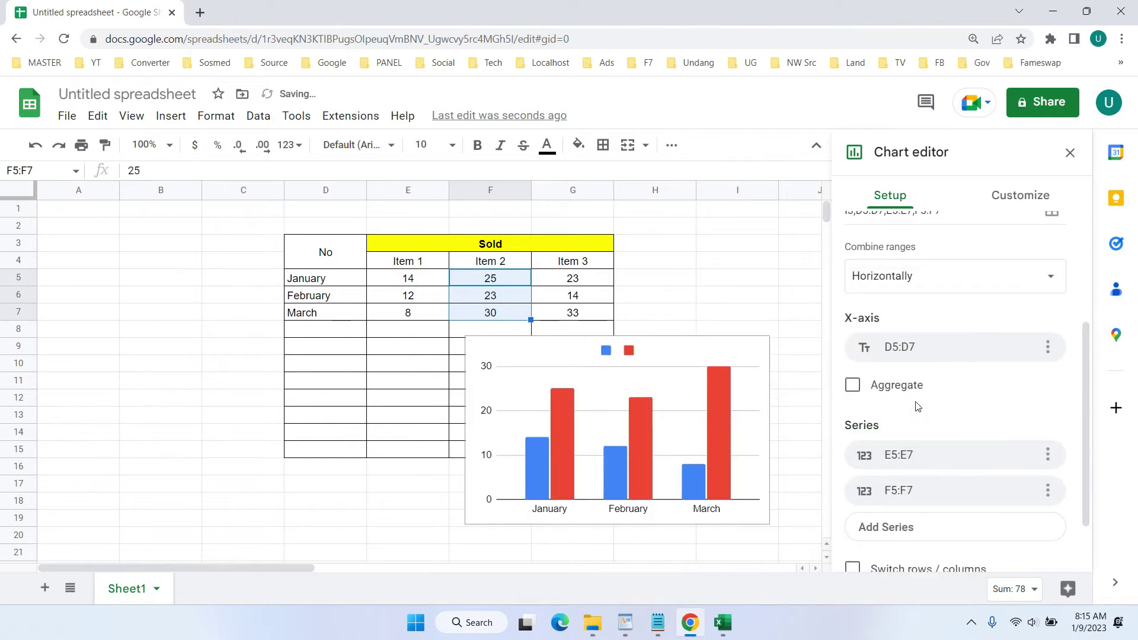
Begin a third series and move its range prompt clear of the table
left_click(935, 529)
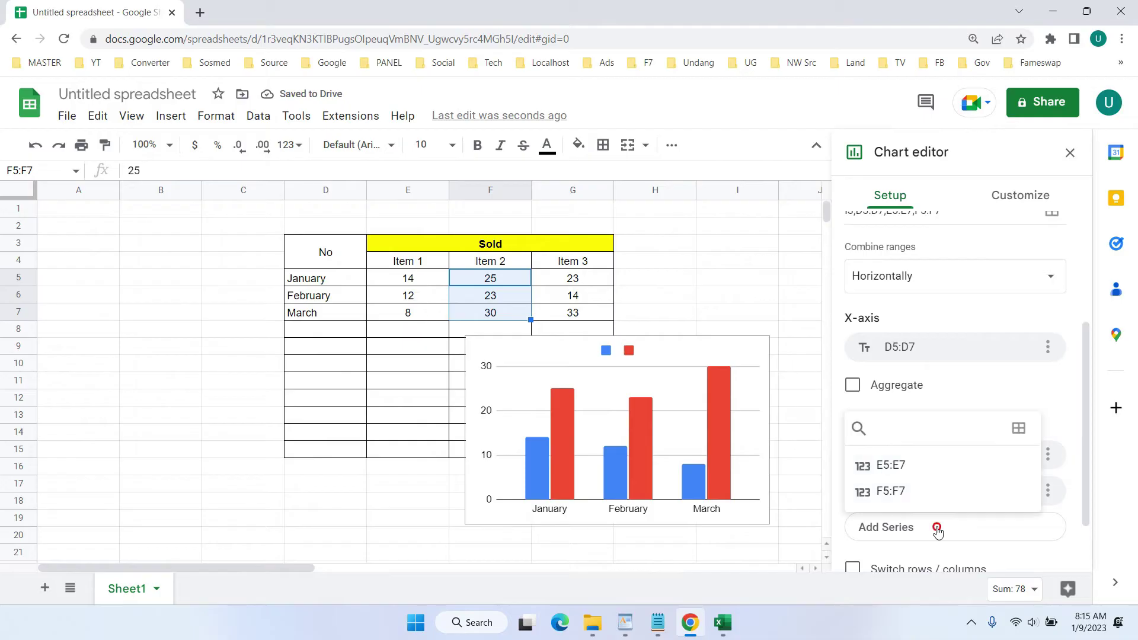
left_click(1017, 432)
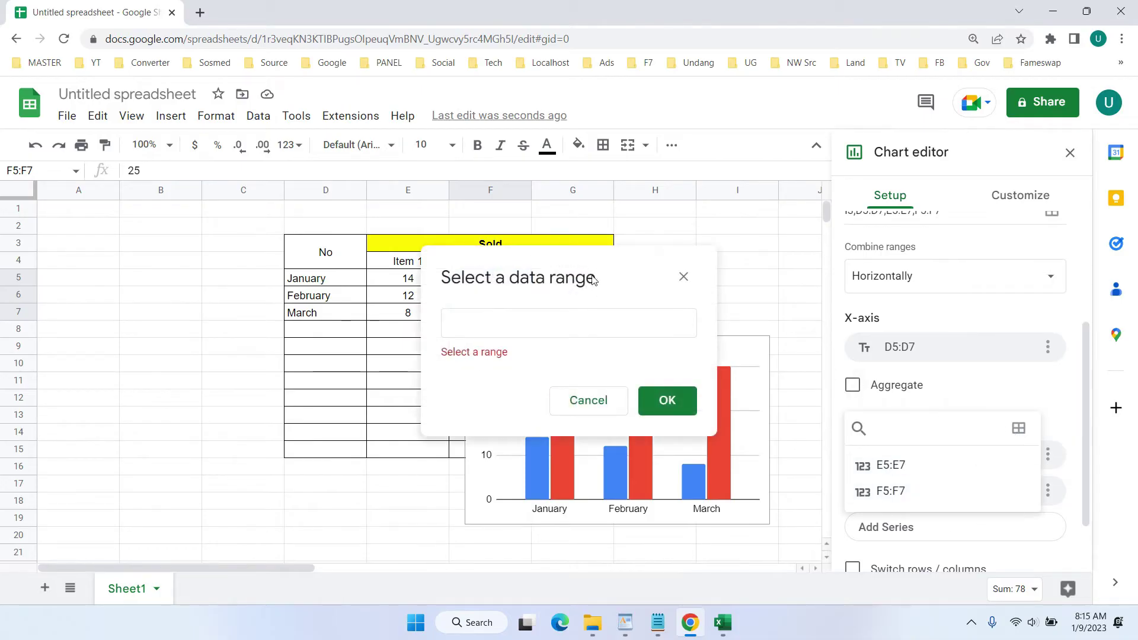
left_click_drag(594, 280, 886, 285)
Add Item 3's sales in G5:G7 as a third bar series, then reopen the chart editor
left_click_drag(574, 278, 576, 313)
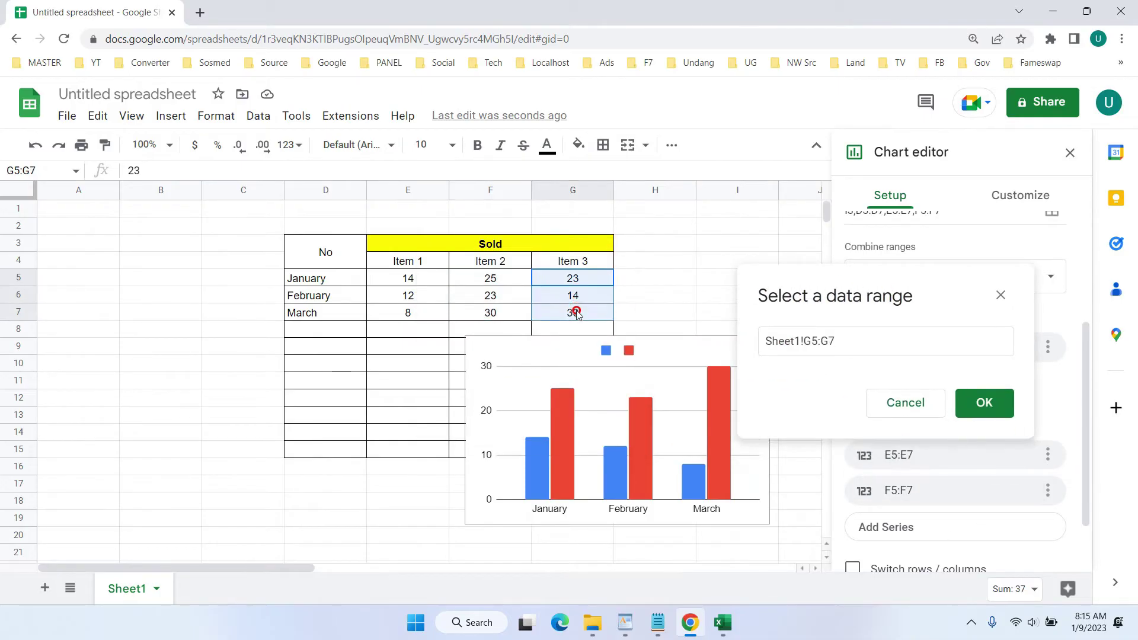
left_click(984, 403)
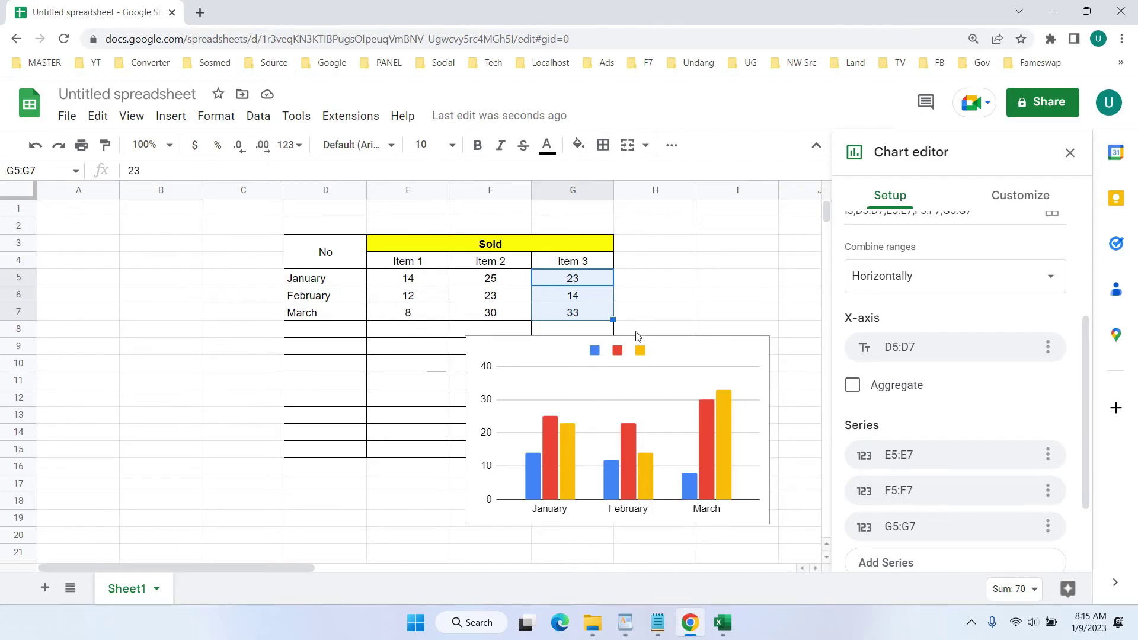
left_click(696, 374)
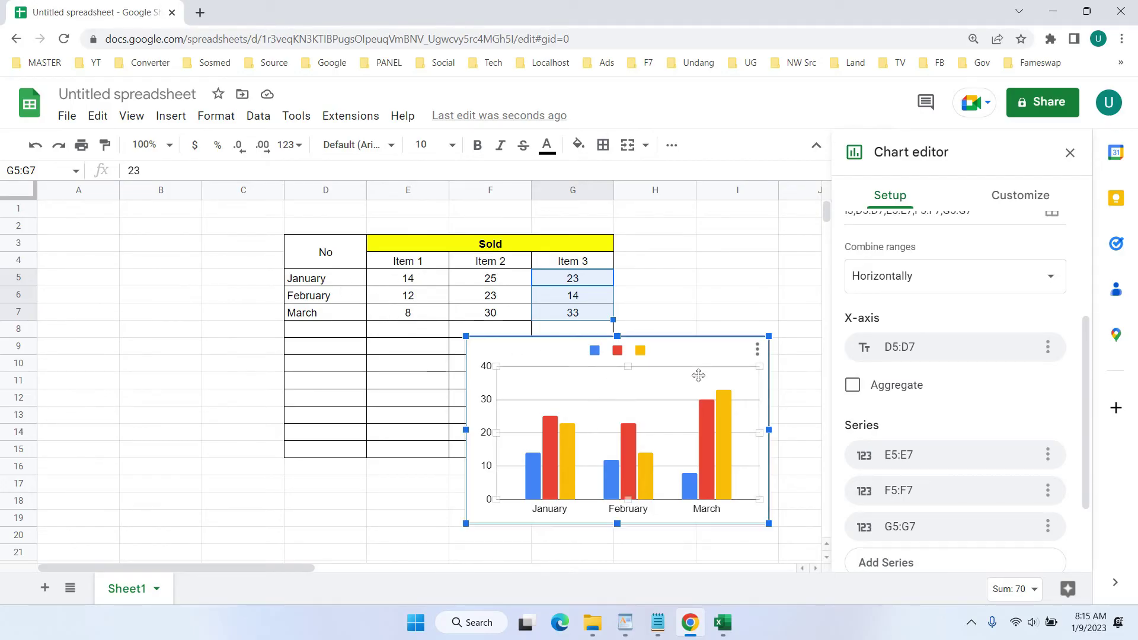
left_click(757, 349)
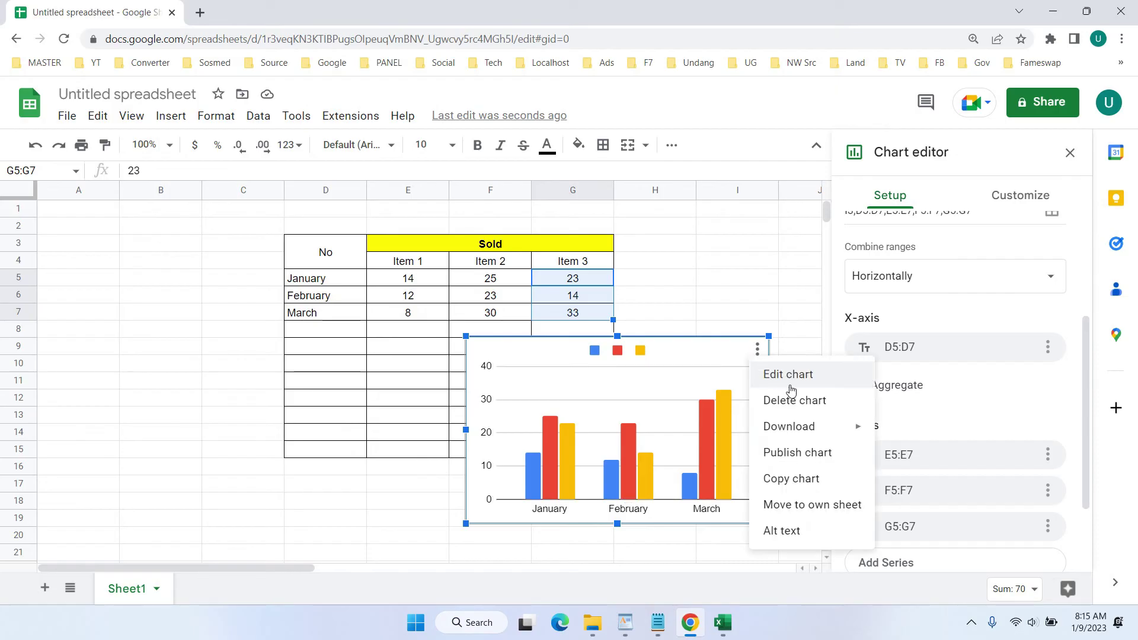
left_click(790, 379)
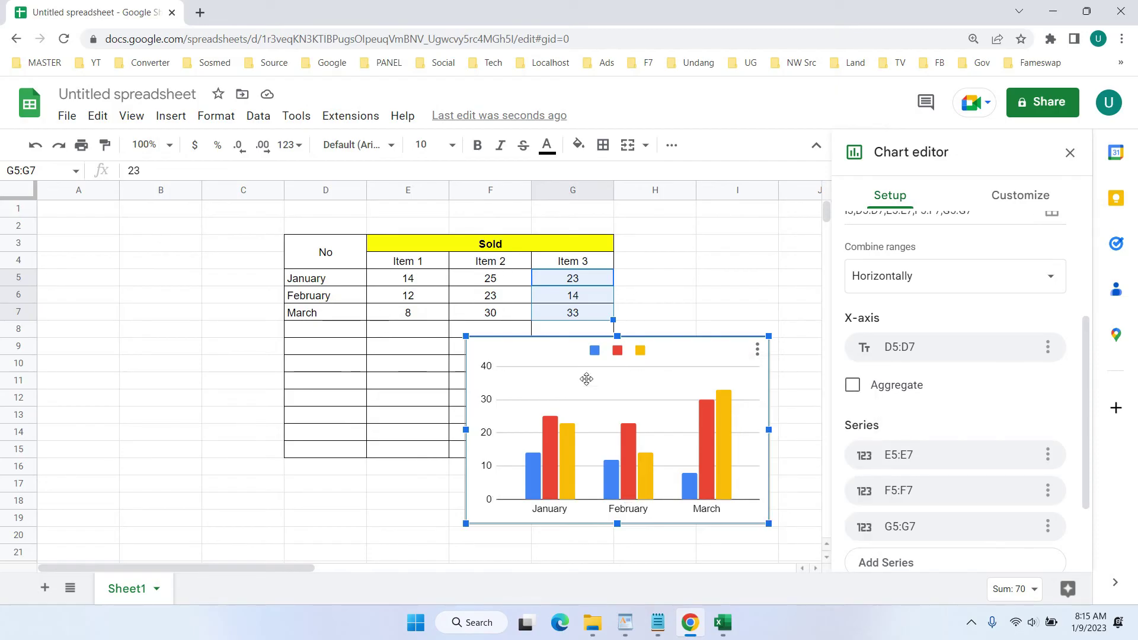
Turn on value data labels for the bars under Customize > Series
left_click(1022, 207)
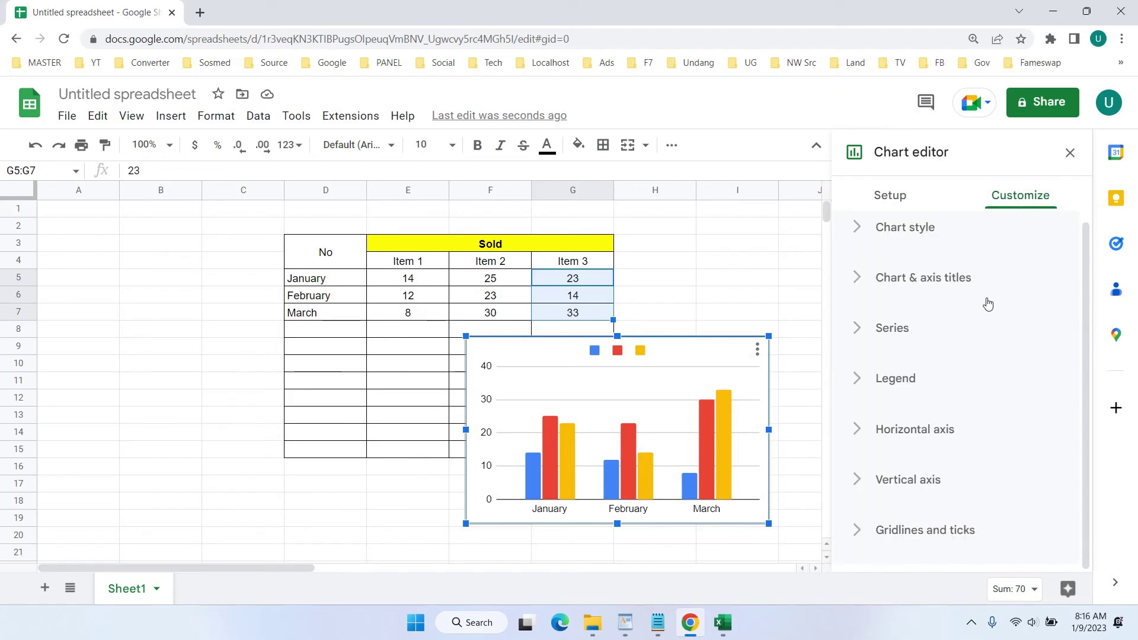
left_click(862, 335)
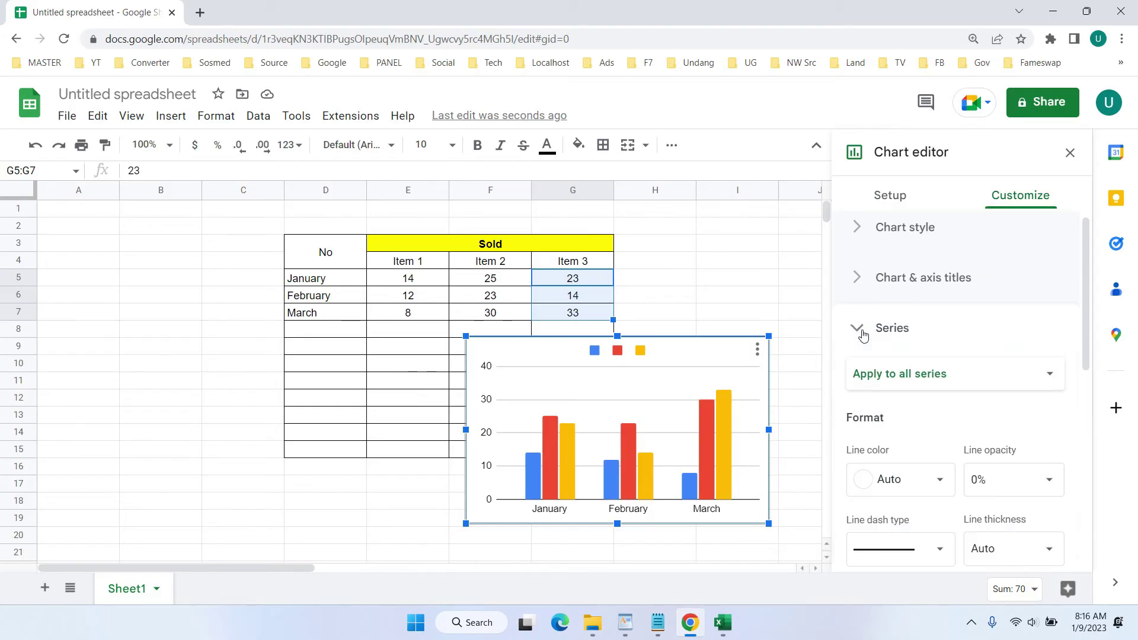
scroll(1001, 346, "down", 3)
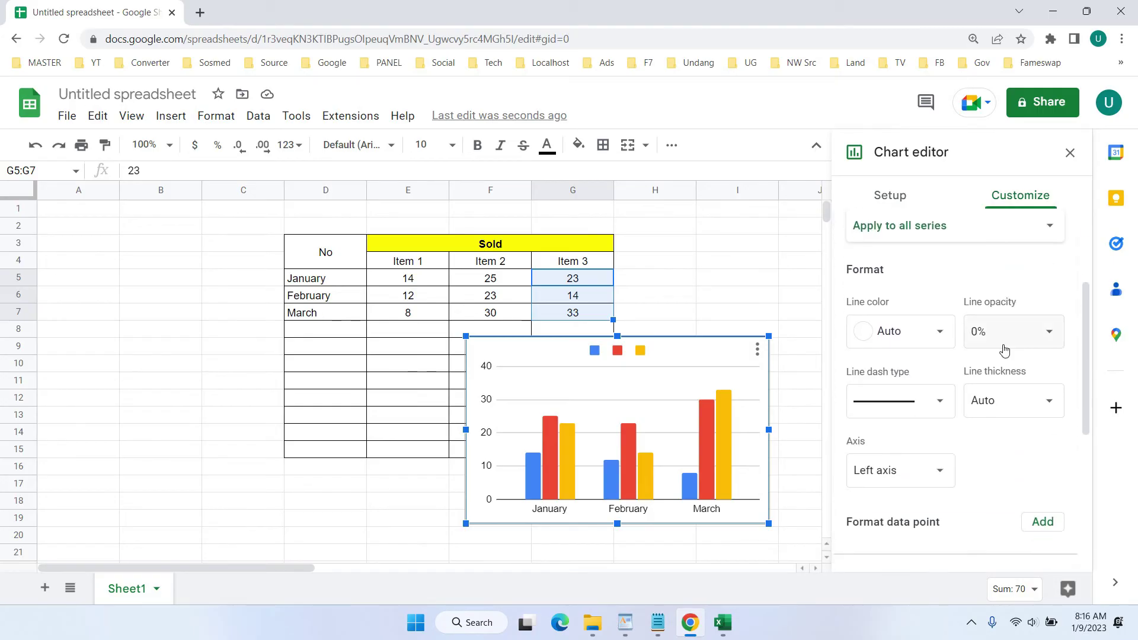
scroll(1001, 344, "up", 1)
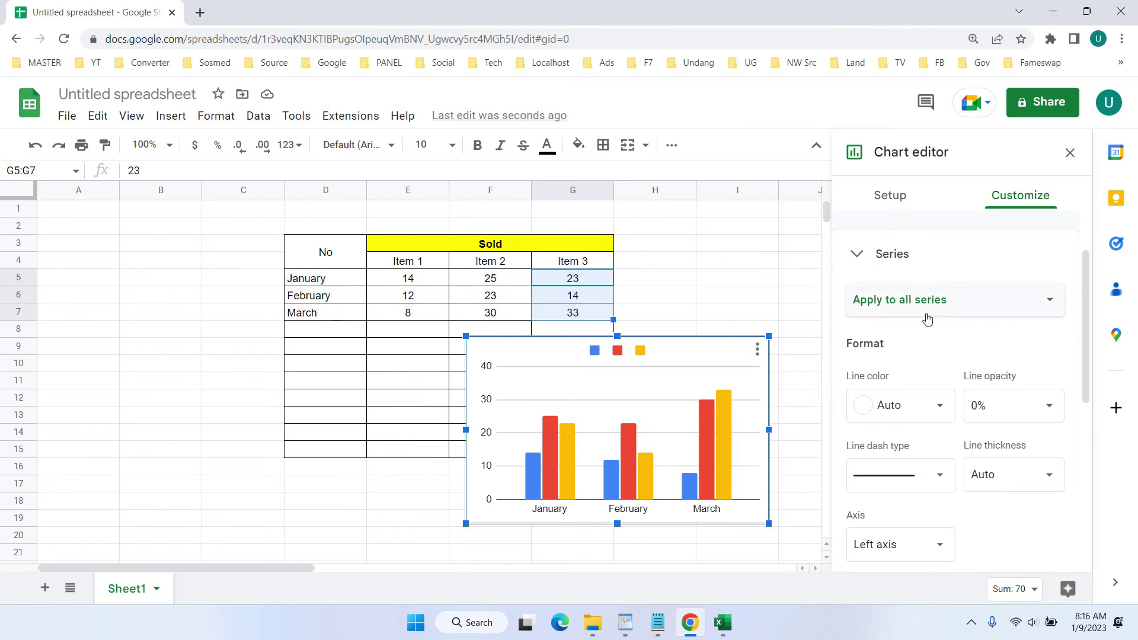
scroll(1017, 401, "down", 3)
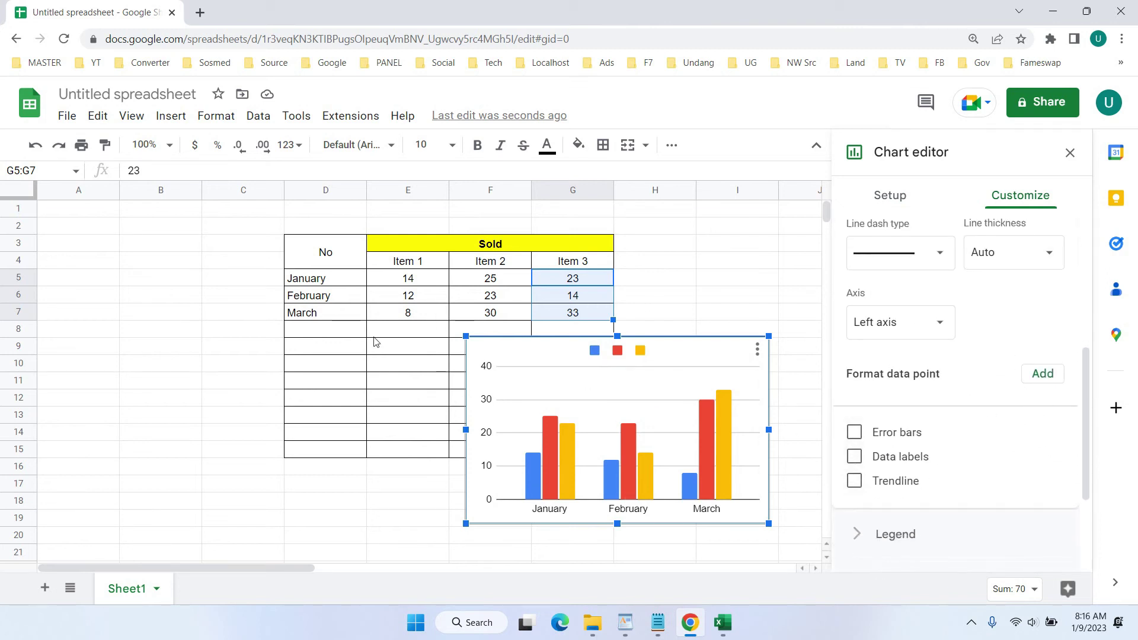
left_click(855, 457)
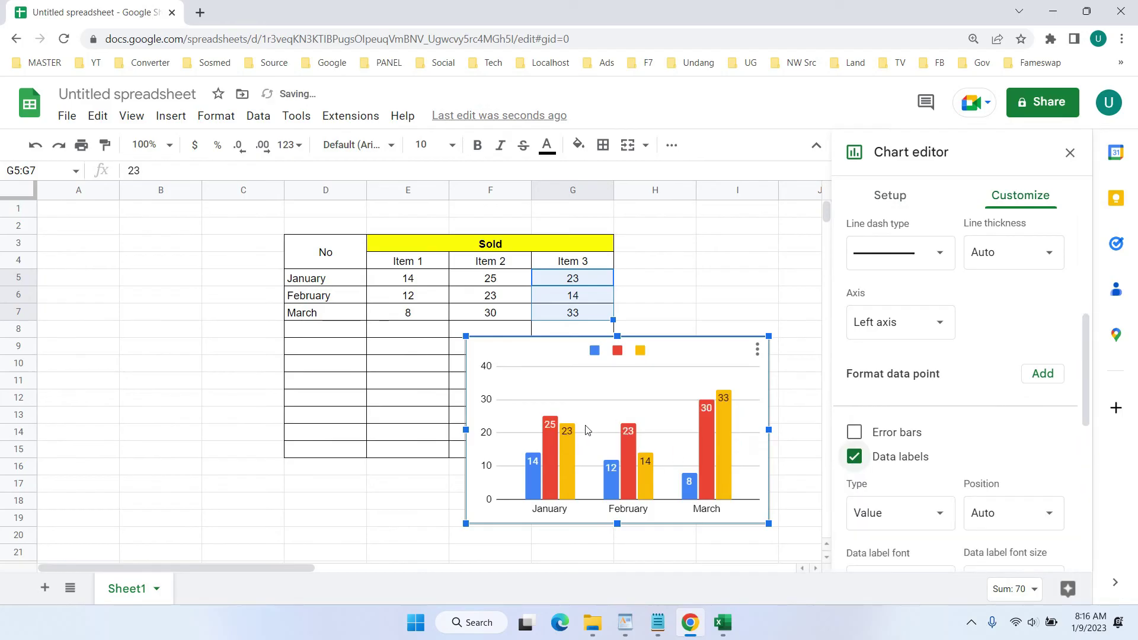
left_click(635, 356)
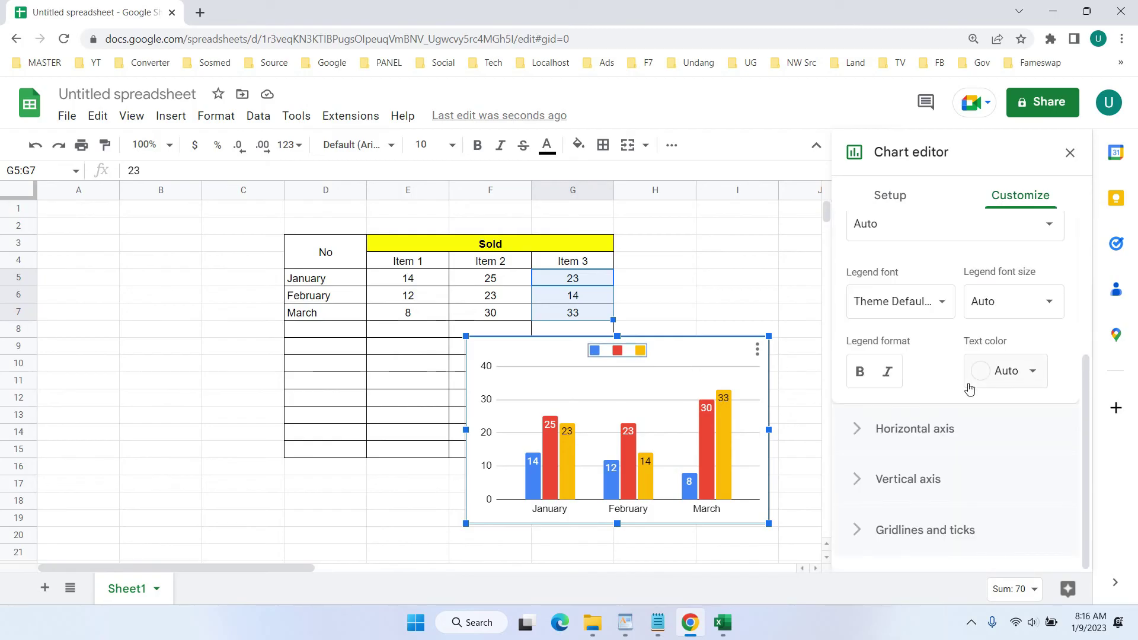
Set the legend position to Bottom, after briefly trying Inside
scroll(969, 388, "up", 3)
left_click(917, 377)
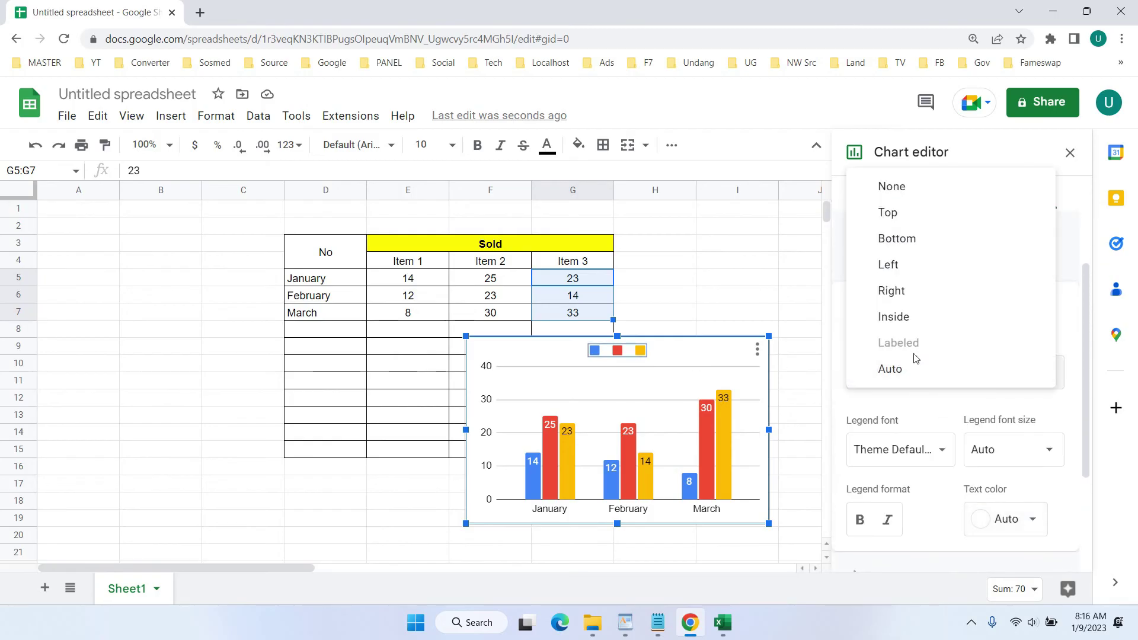
left_click(922, 242)
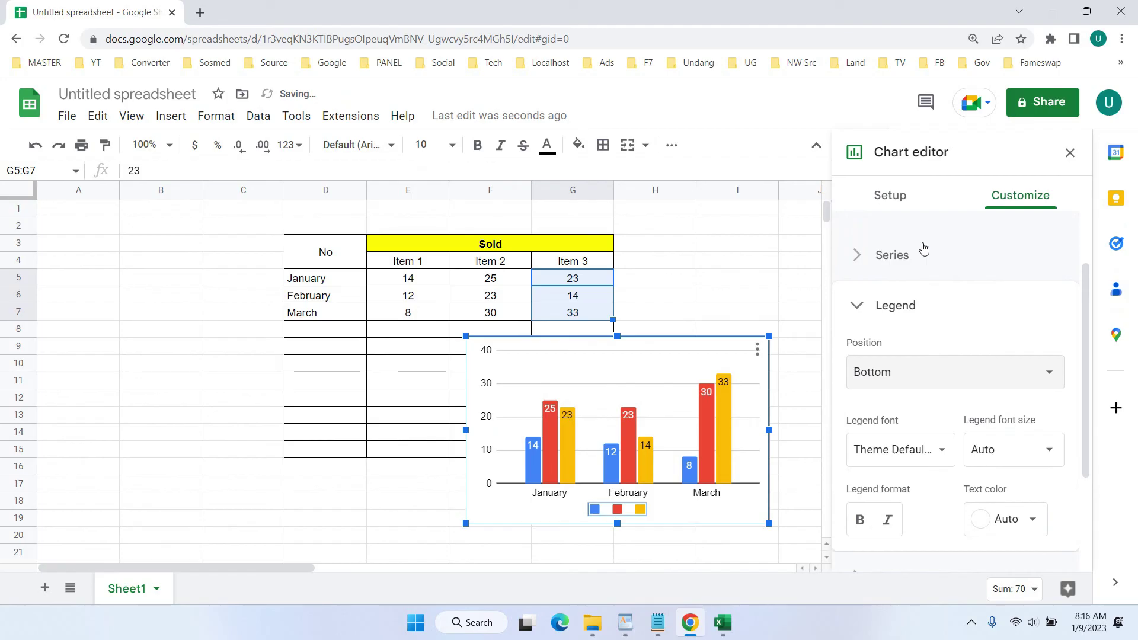
left_click(968, 386)
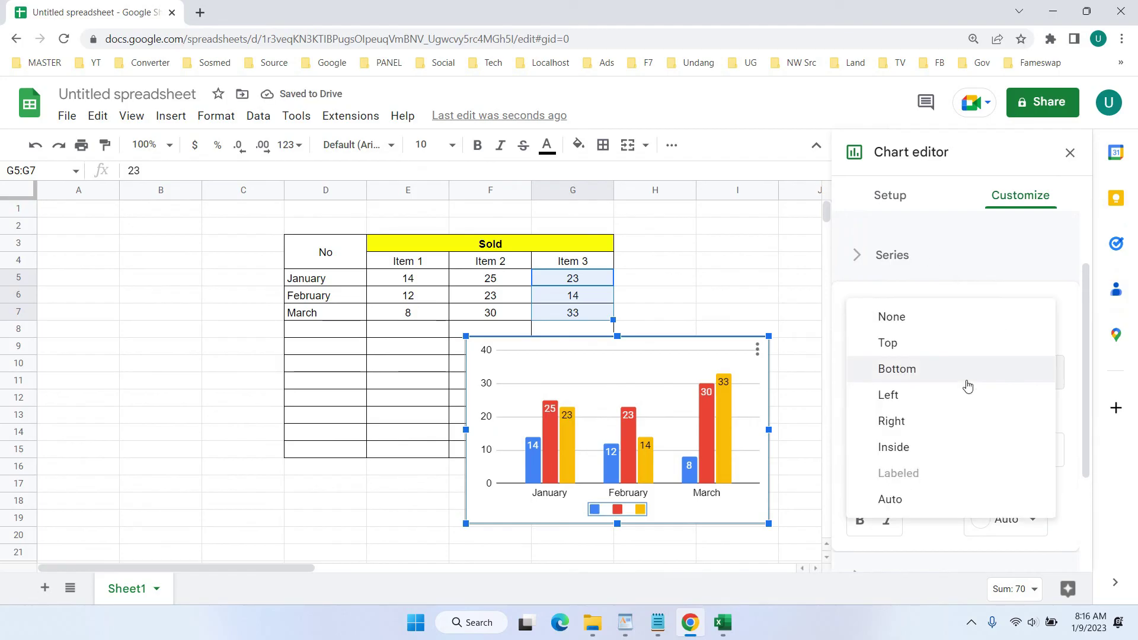
left_click(944, 447)
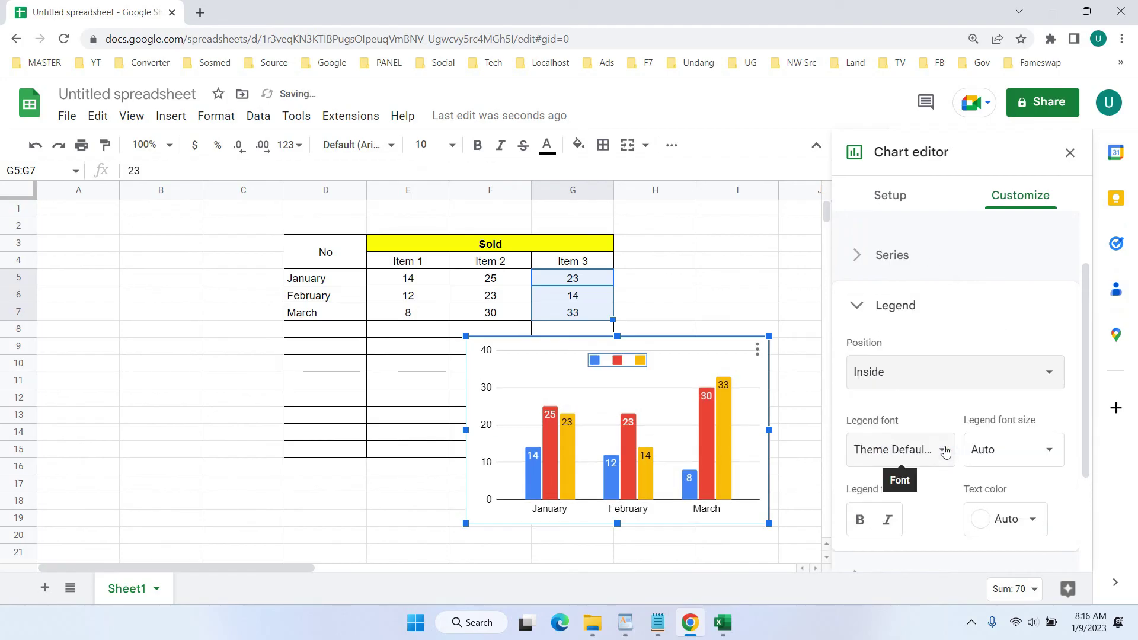
left_click(937, 380)
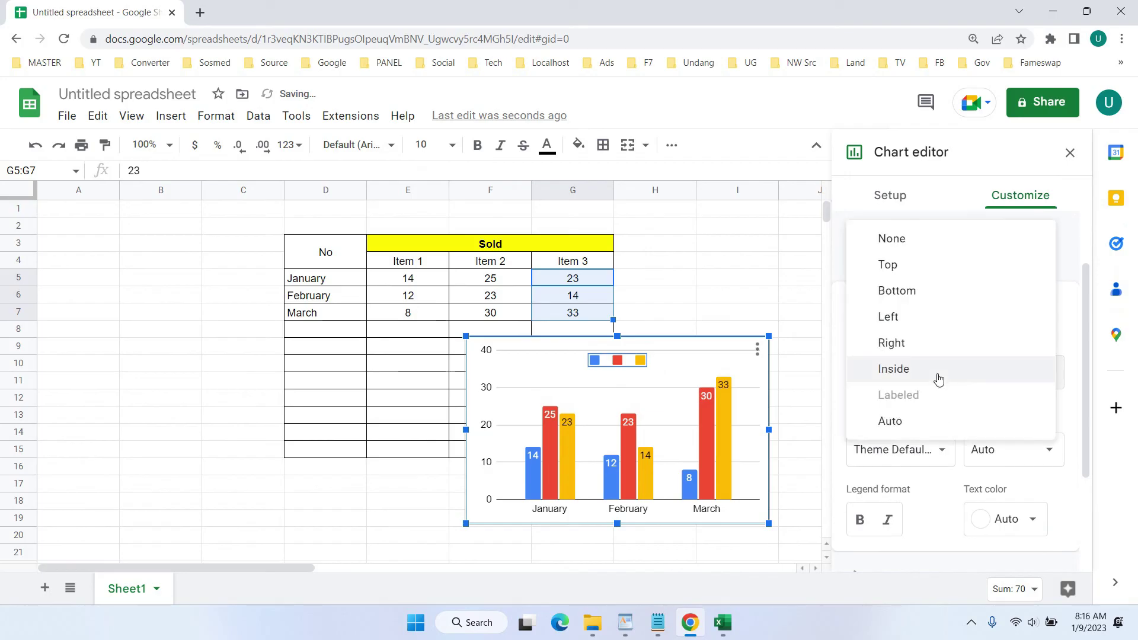
left_click(943, 297)
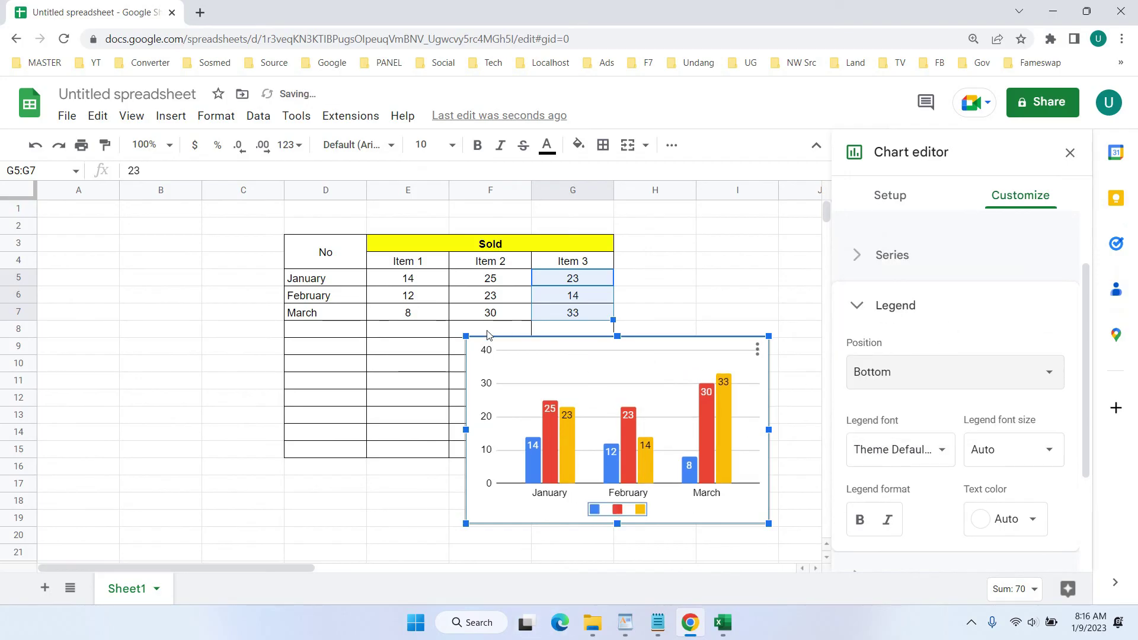
Close the chart editor and move the chart right of the table, over columns H–K
left_click_drag(591, 391, 164, 336)
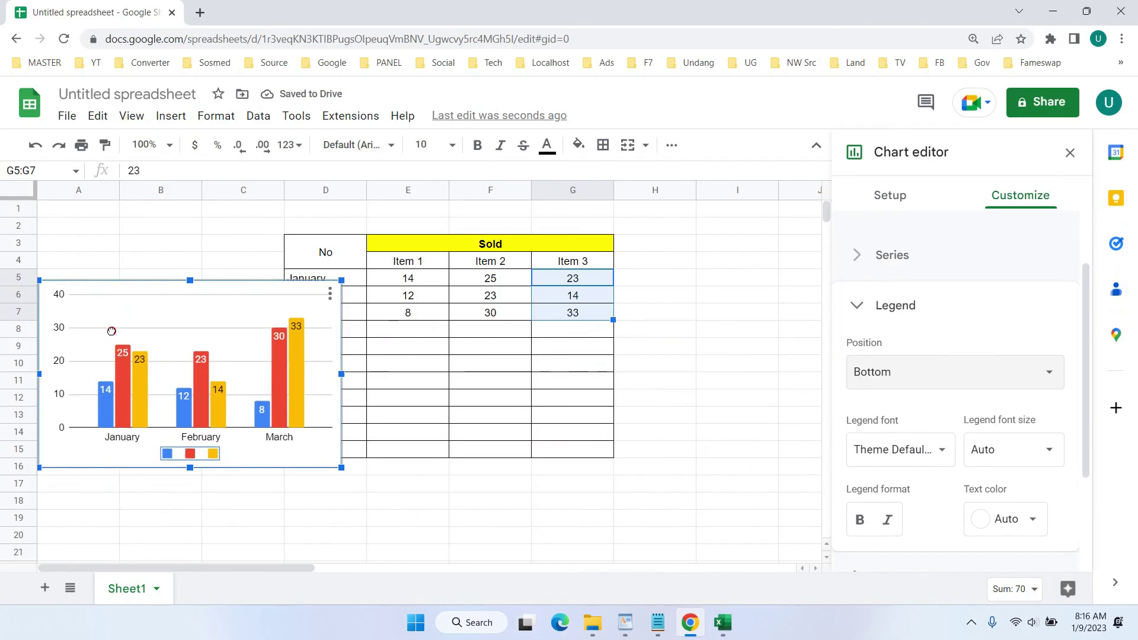
left_click(1070, 152)
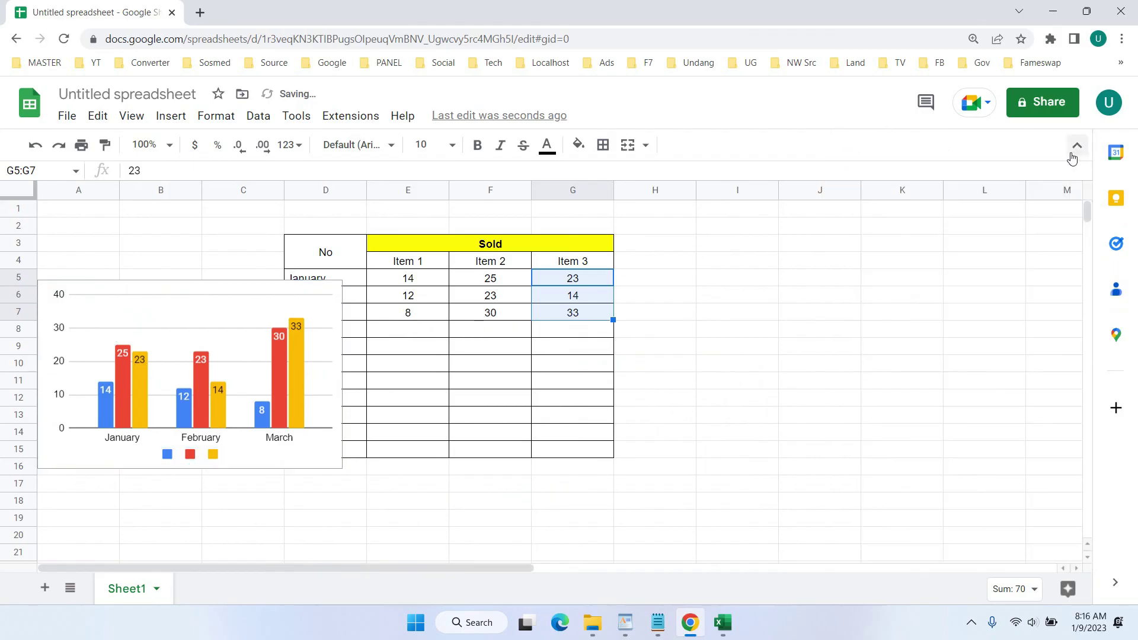
left_click(604, 301)
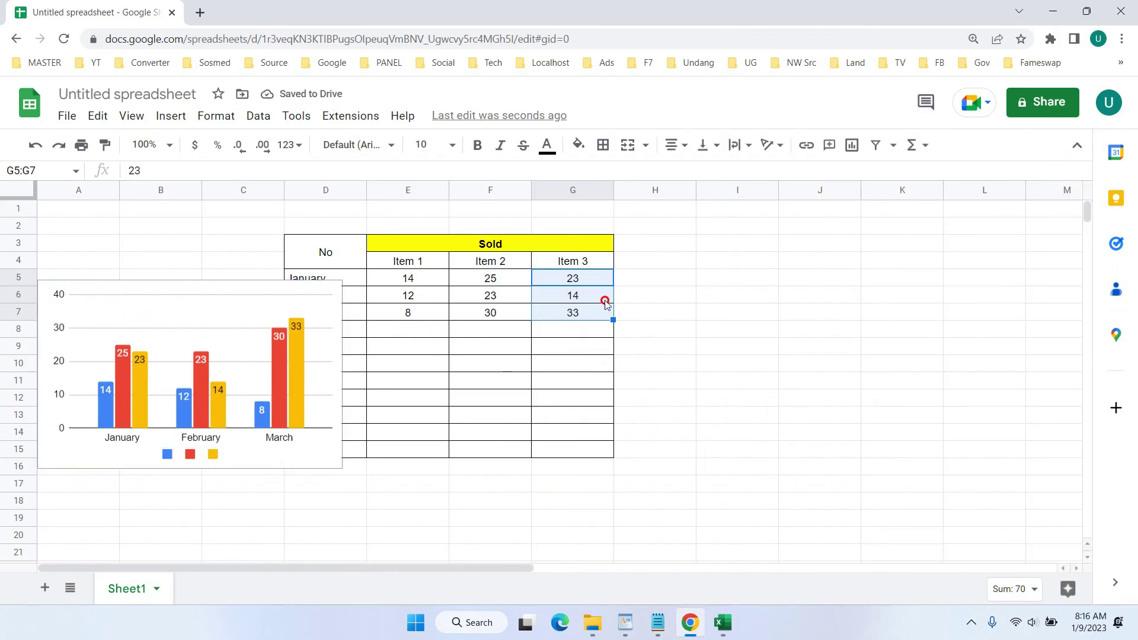
left_click(104, 320)
left_click_drag(183, 311, 785, 260)
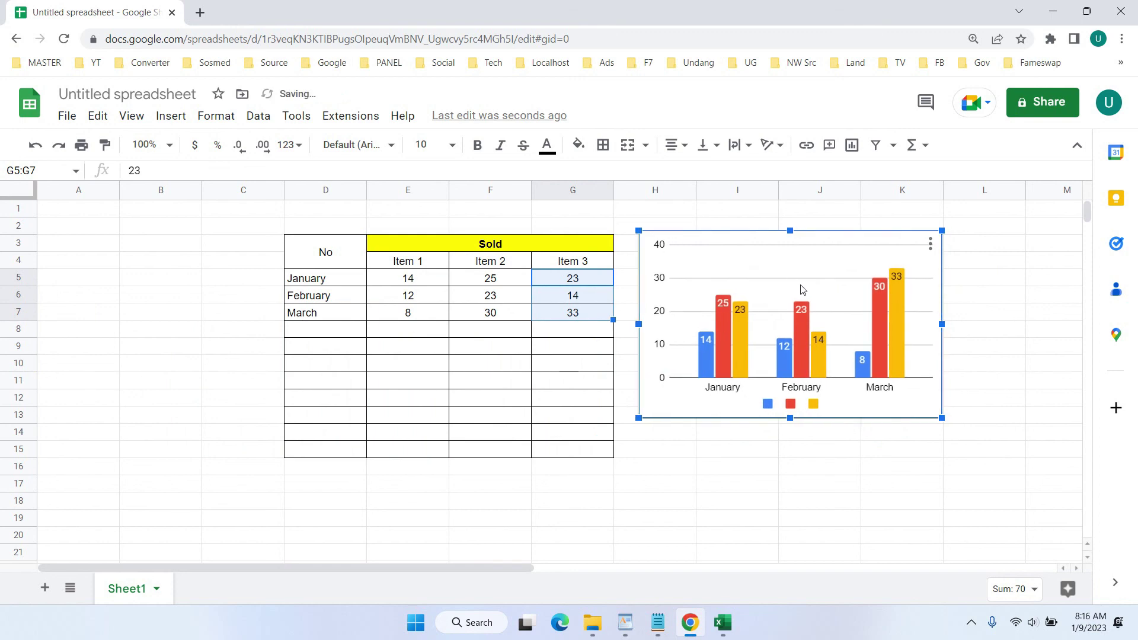
Zoom the browser page in to 150% through Chrome's menu
left_click(1121, 39)
left_click(1078, 179)
left_click(1078, 179)
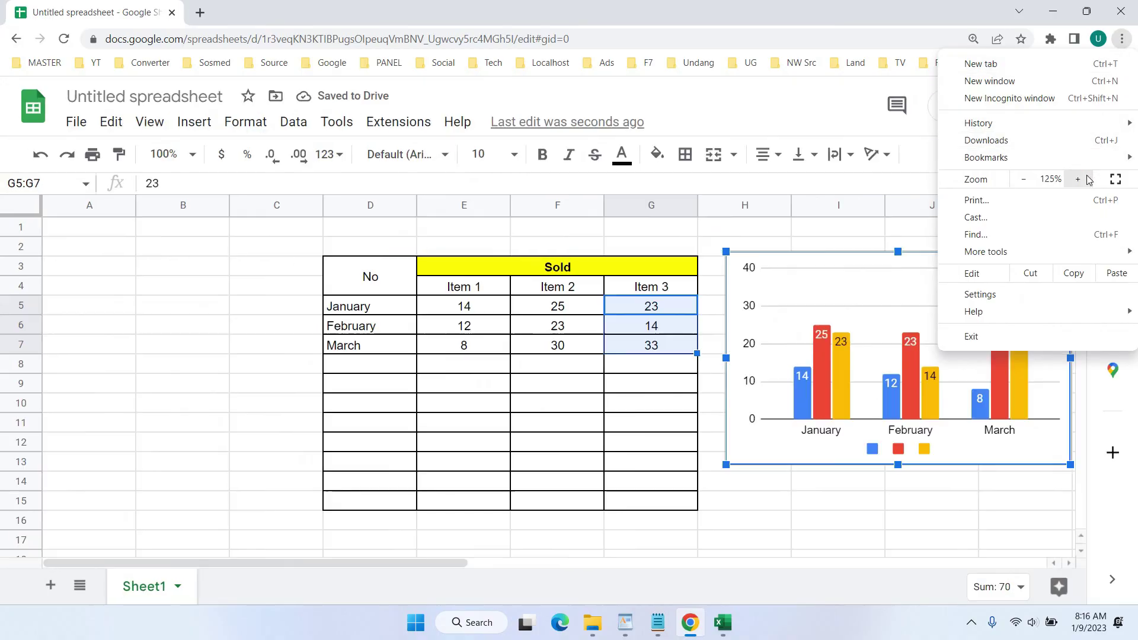
left_click(1087, 178)
left_click(349, 554)
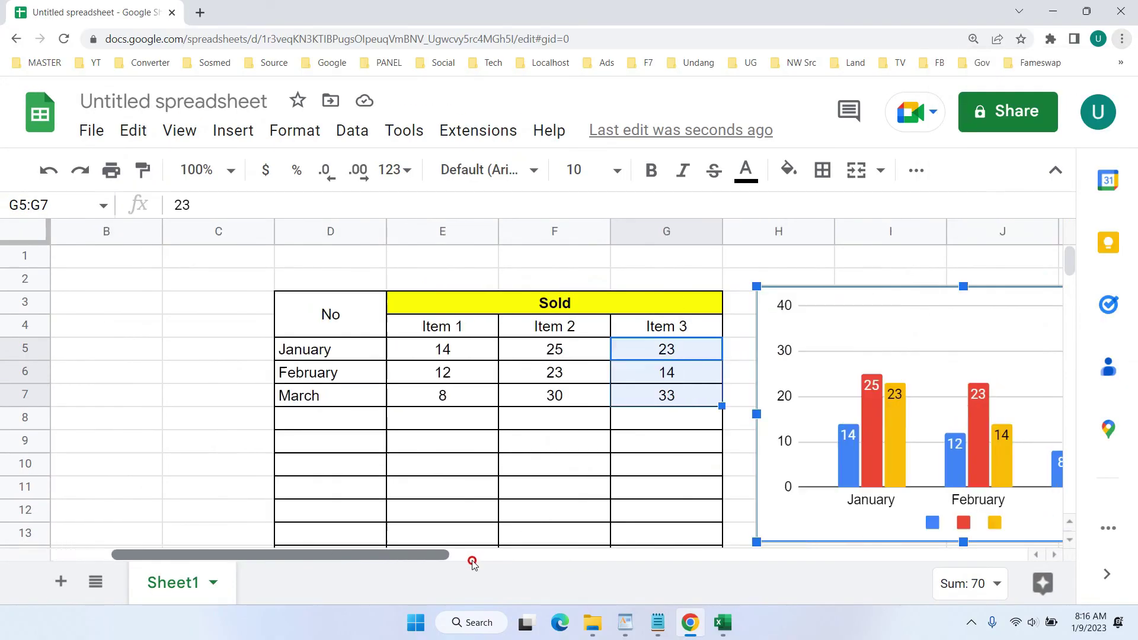
left_click_drag(470, 555, 451, 557)
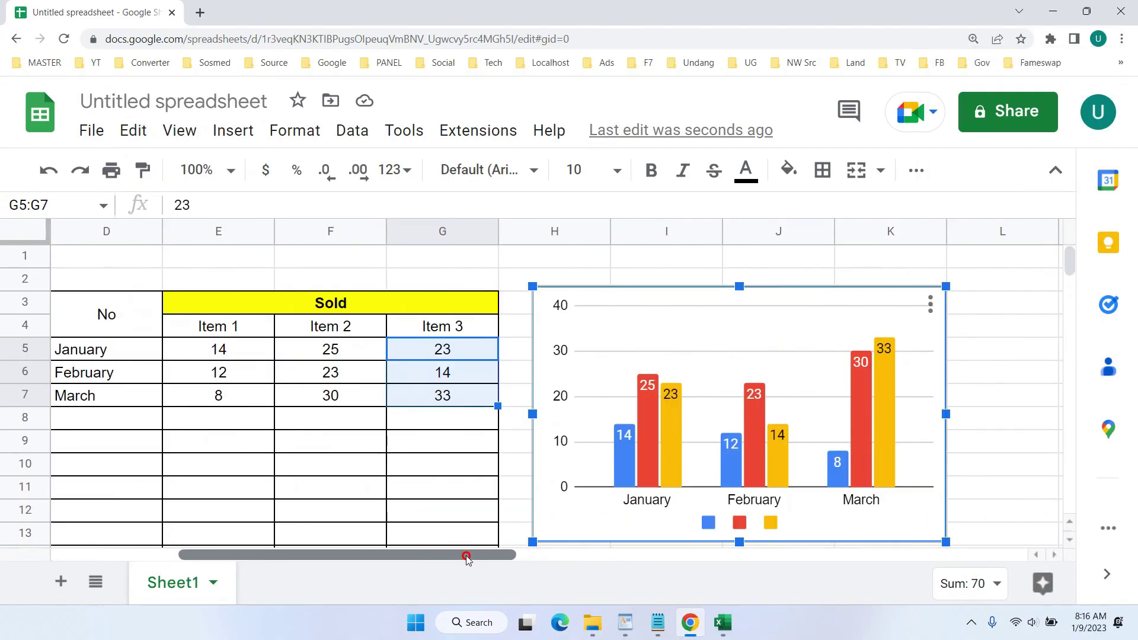